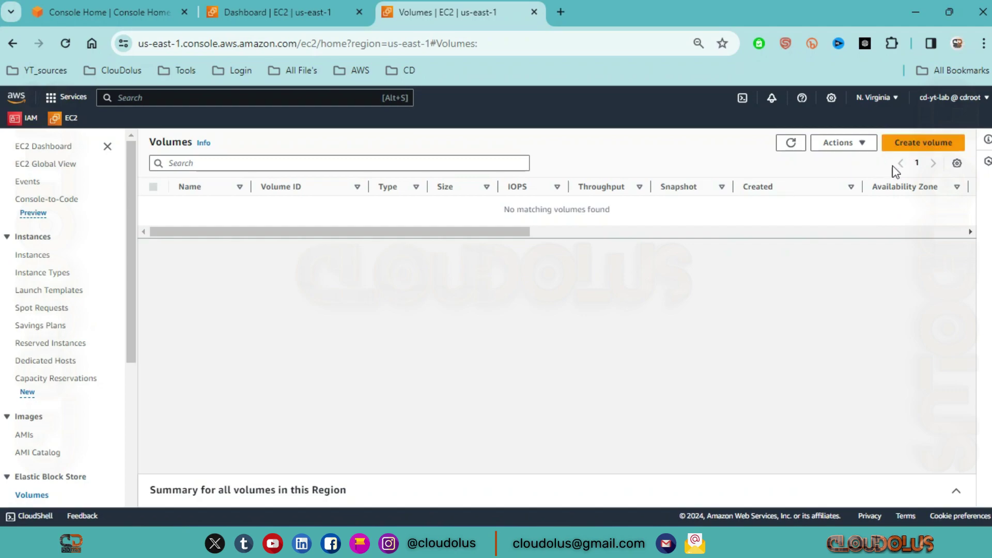
Start creating a new EBS volume and choose General Purpose SSD (gp3) as its volume type
left_click(936, 146)
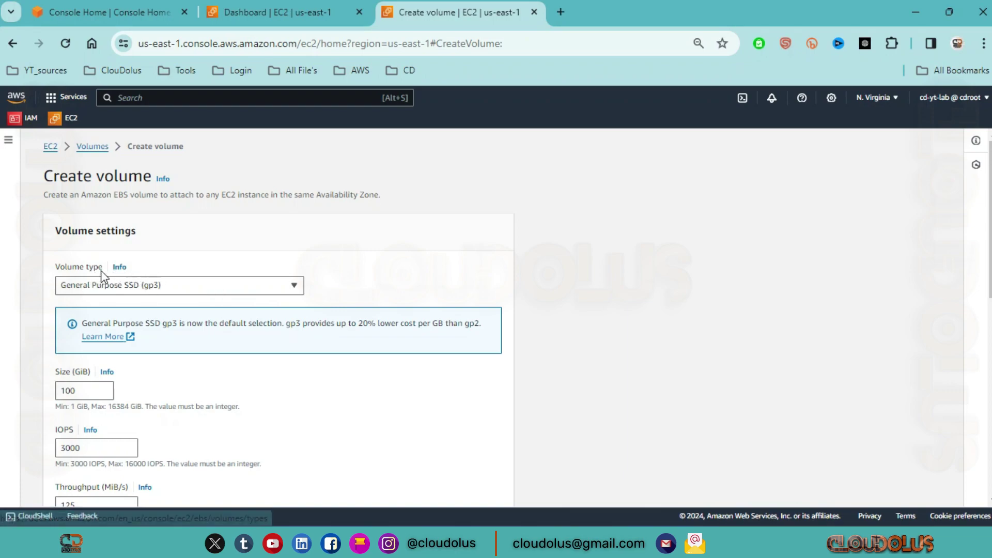
scroll(261, 170, "down", 2)
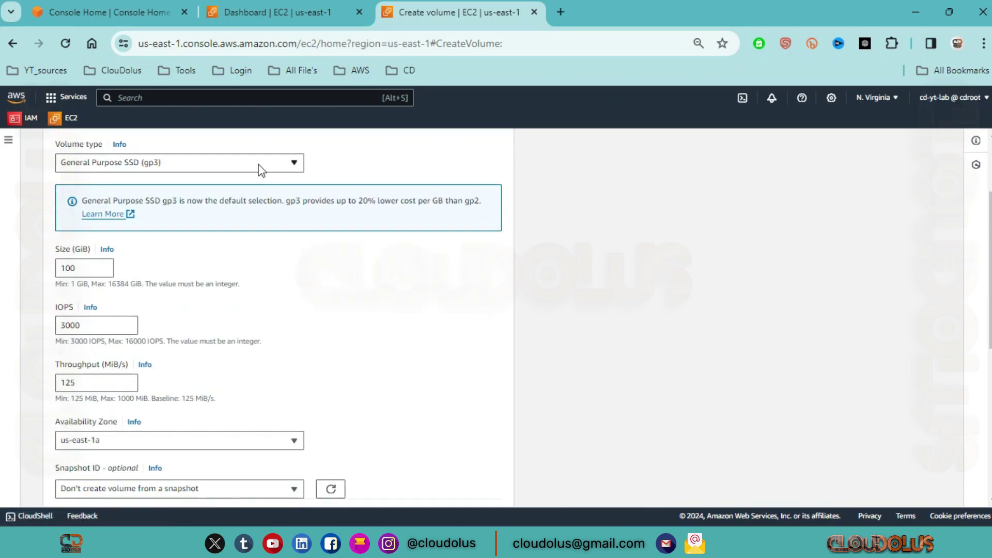
left_click(261, 170)
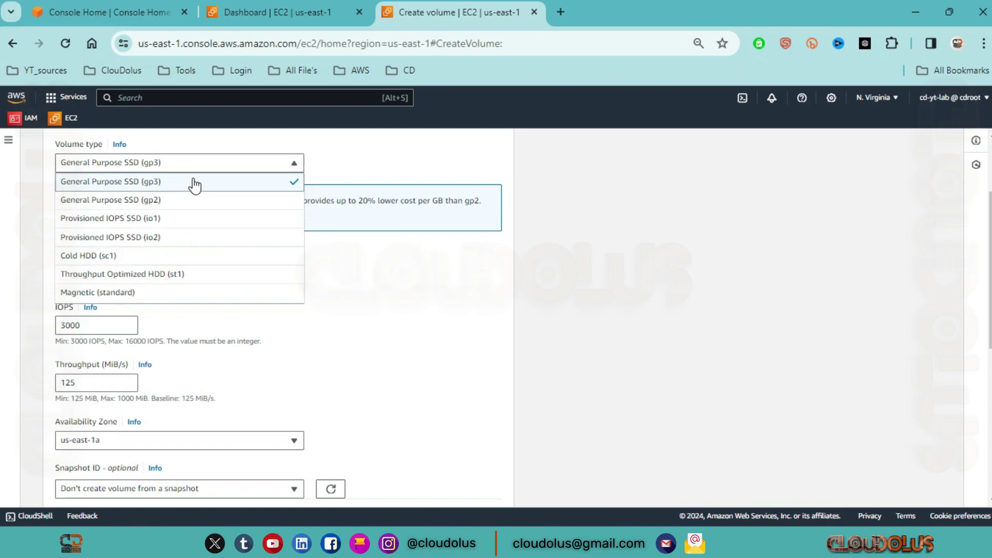
left_click(169, 186)
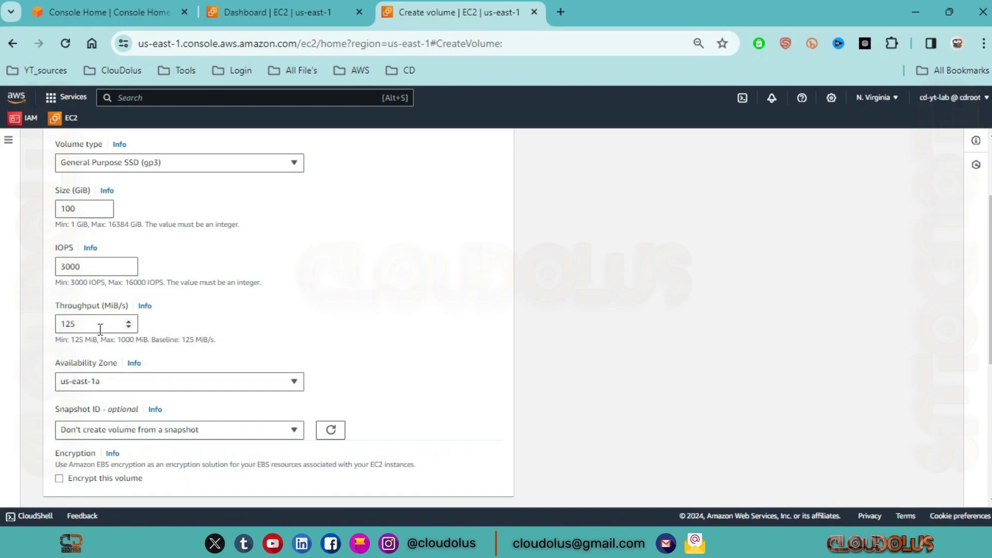
Switch the volume type to General Purpose SSD (gp2), then to Provisioned IOPS SSD (io1), to compare their settings
left_click(270, 166)
left_click(198, 204)
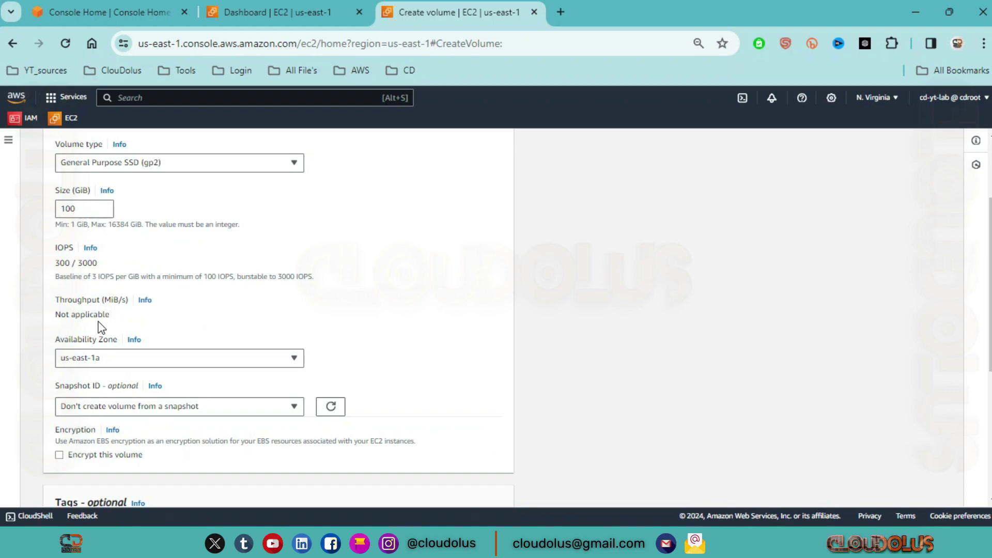
left_click(250, 161)
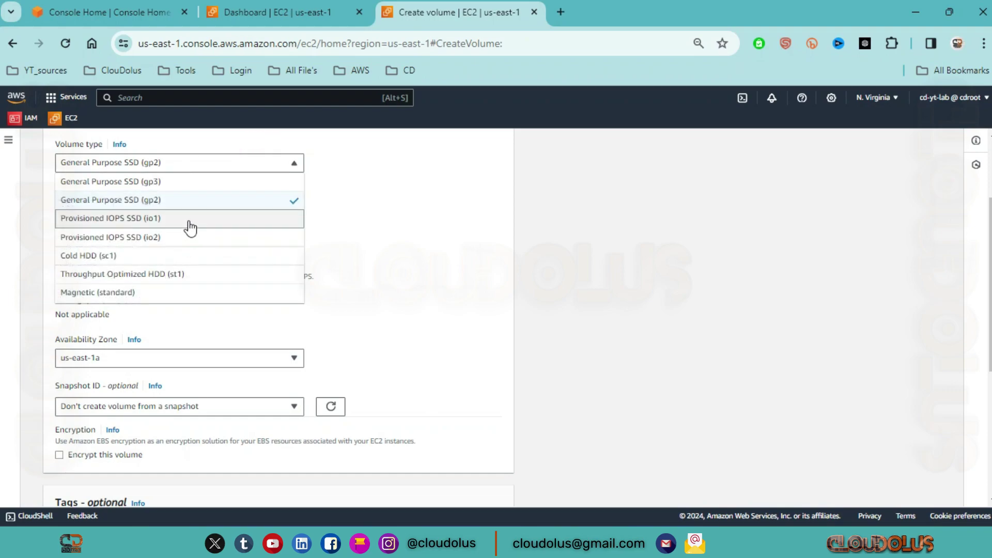
left_click(191, 217)
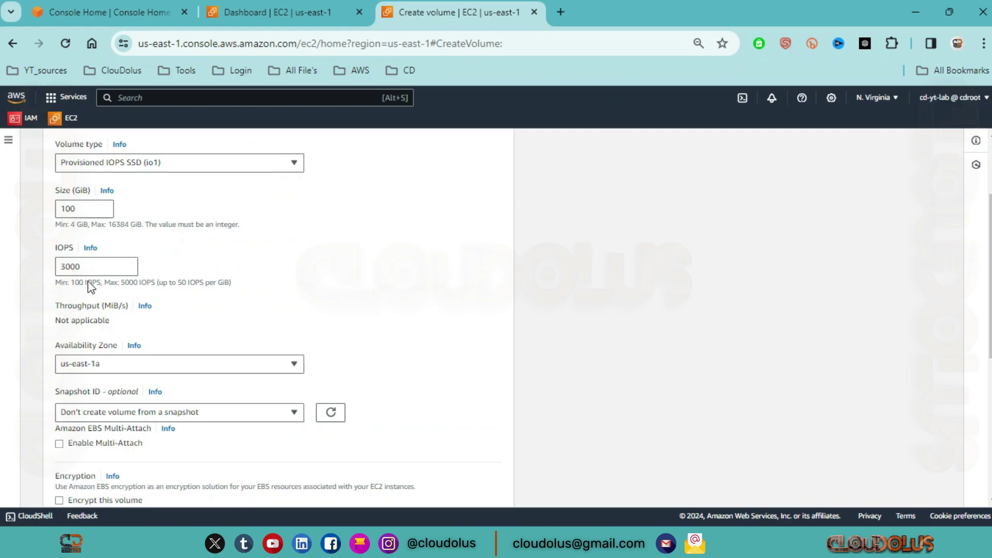
Set the volume type to Provisioned IOPS SSD (io2) and examine its minimum and maximum IOPS
left_click(293, 163)
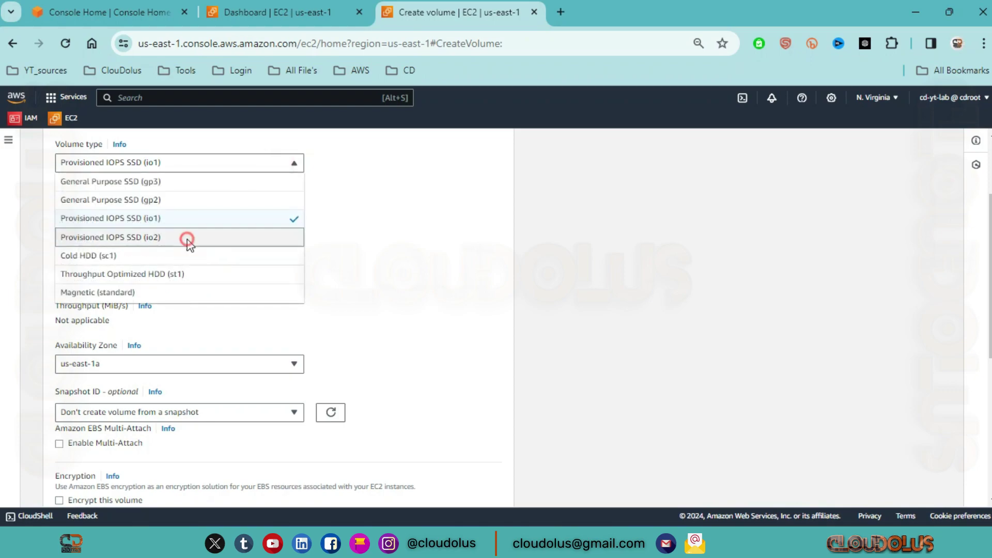
left_click(187, 237)
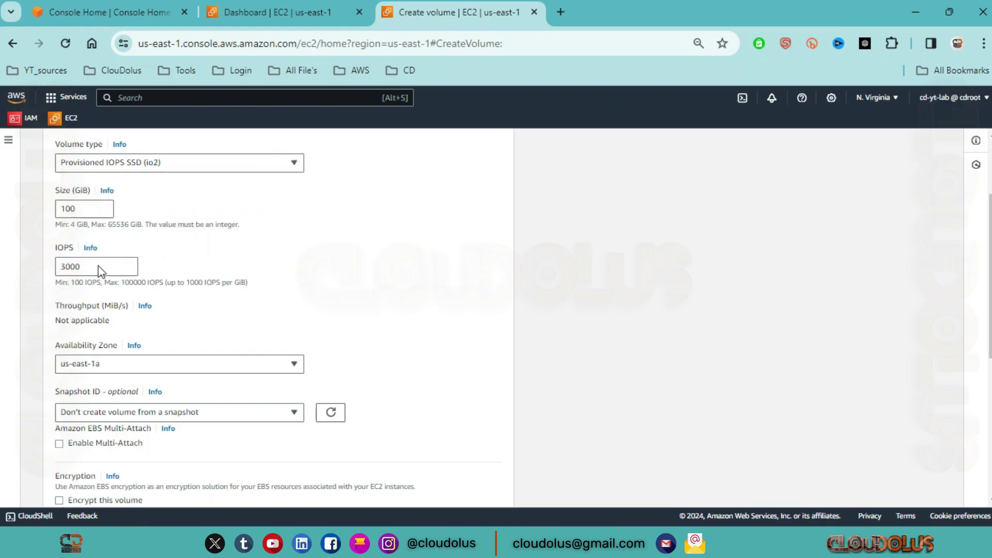
left_click_drag(62, 284, 113, 285)
left_click_drag(125, 286, 159, 284)
Set the volume type to Cold HDD (sc1) and examine its size limits, throughput and baseline
left_click(281, 166)
left_click(151, 255)
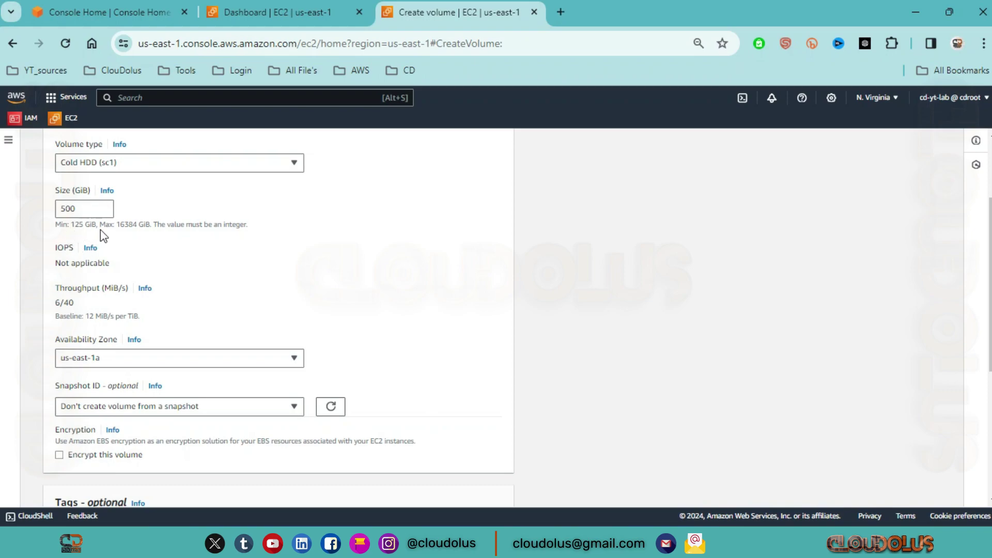
left_click_drag(99, 226, 30, 227)
left_click_drag(116, 226, 162, 226)
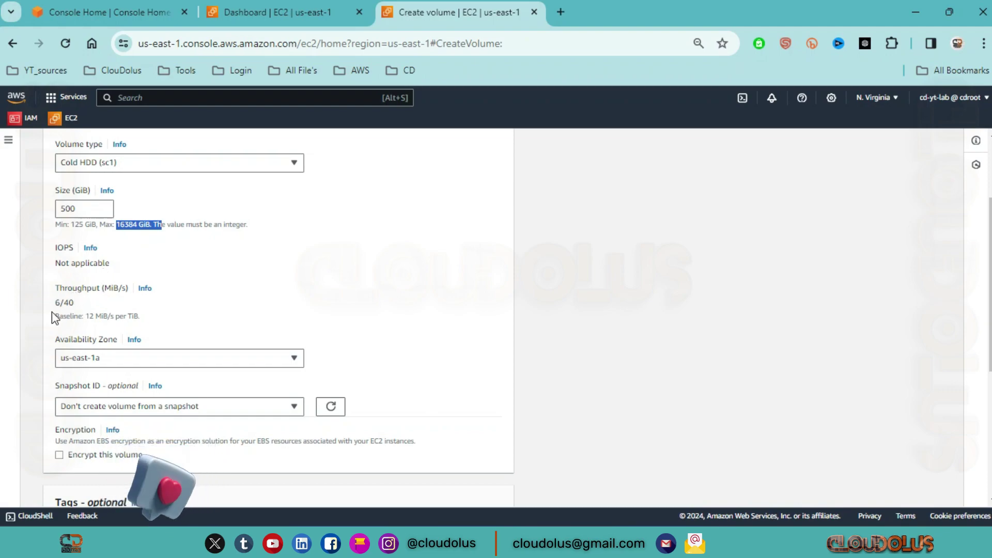
left_click_drag(96, 306, 29, 306)
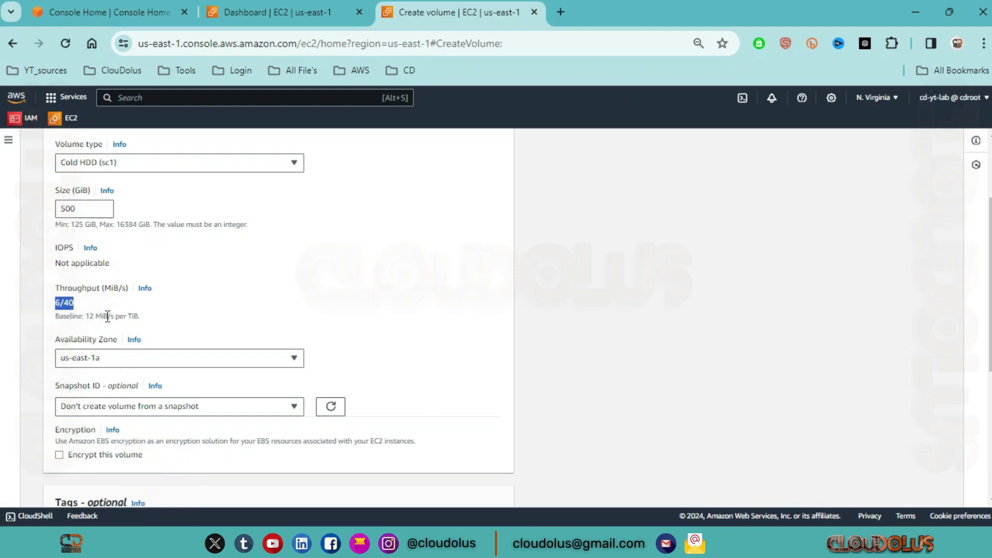
left_click_drag(87, 315, 162, 327)
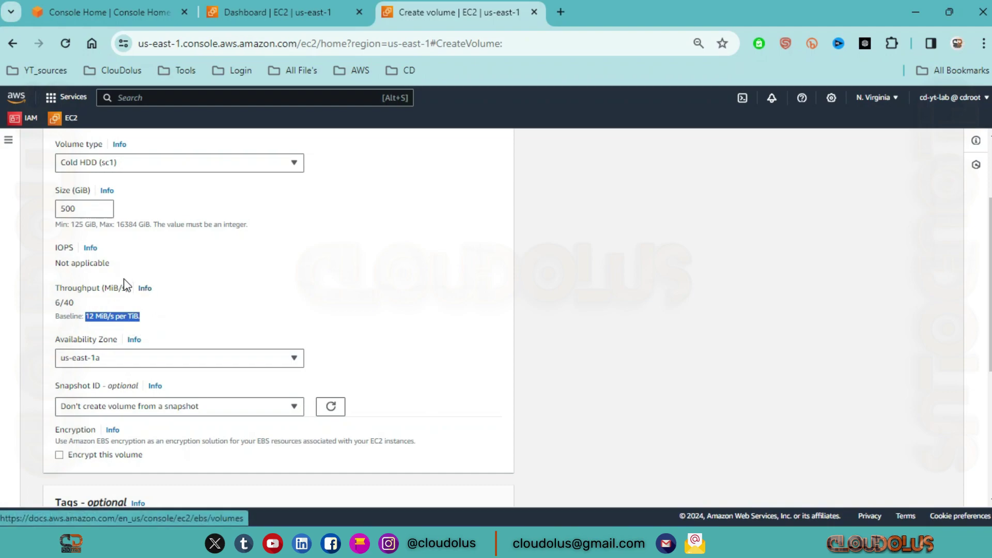
Switch the volume type to Throughput Optimized HDD (st1), then to Magnetic (standard), to compare their settings
left_click(239, 164)
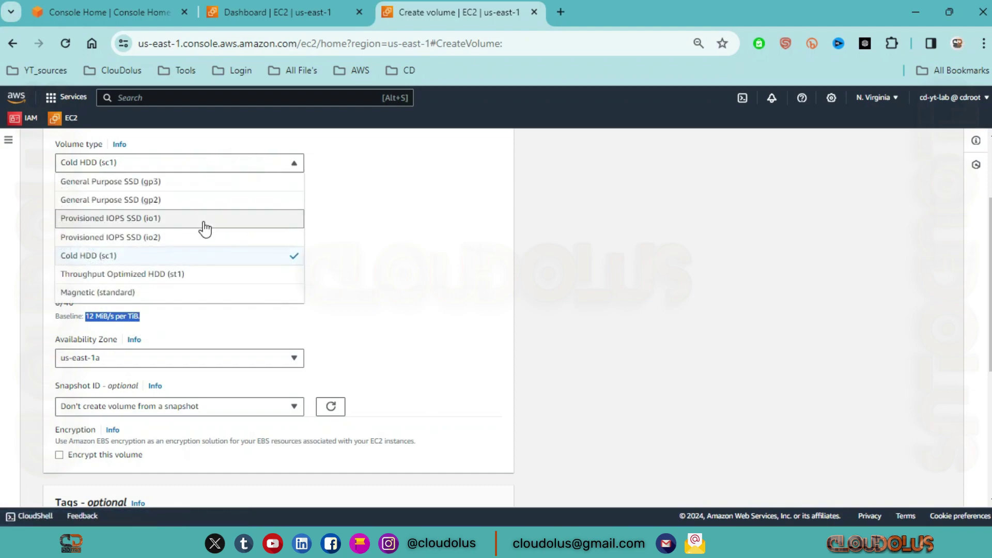
left_click(191, 274)
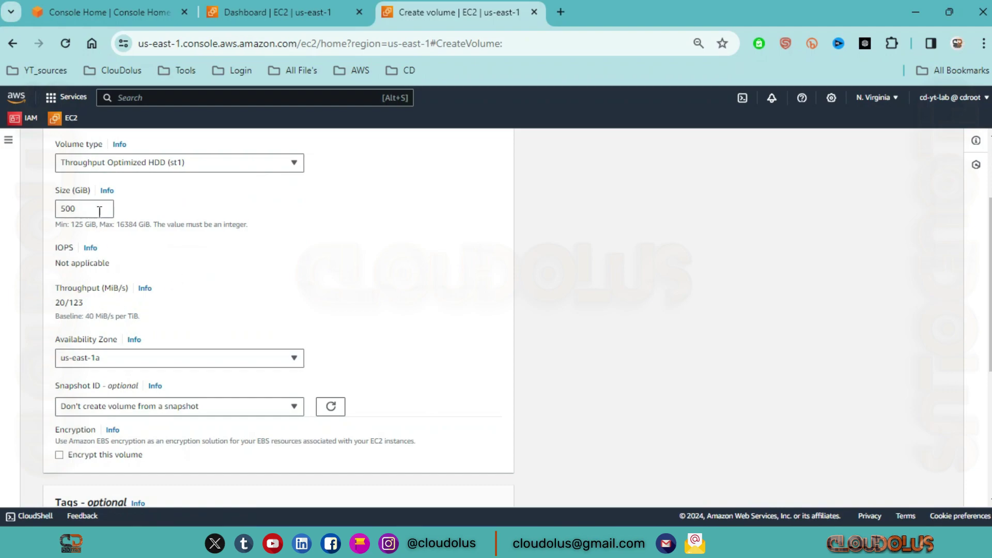
left_click(219, 158)
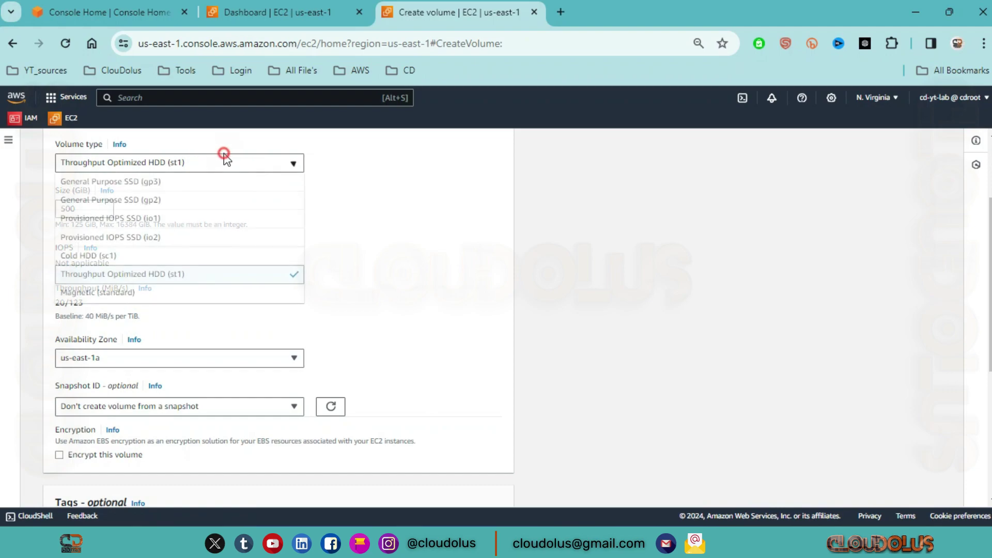
left_click(138, 292)
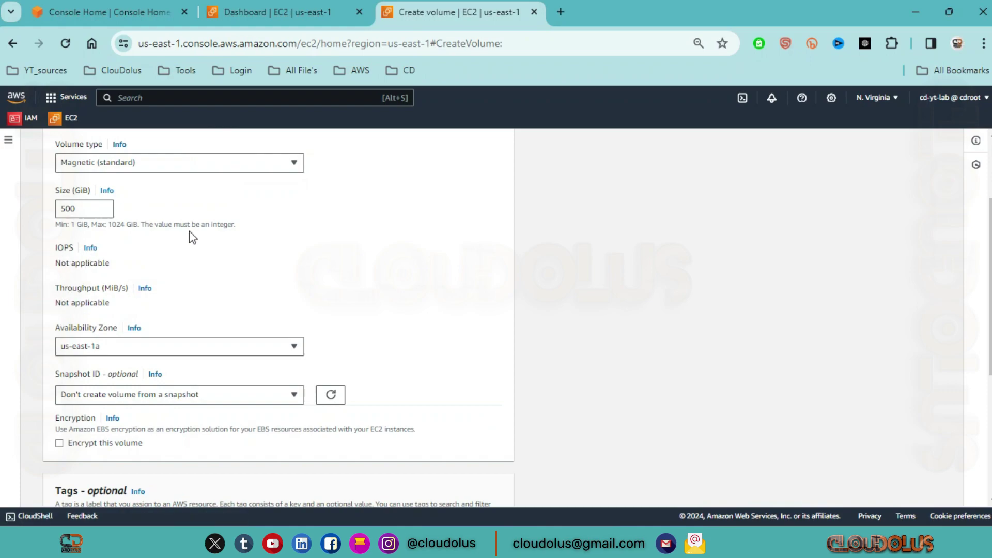
Set the volume type back to General Purpose SSD (gp3) and examine its IOPS limits and throughput
left_click(282, 164)
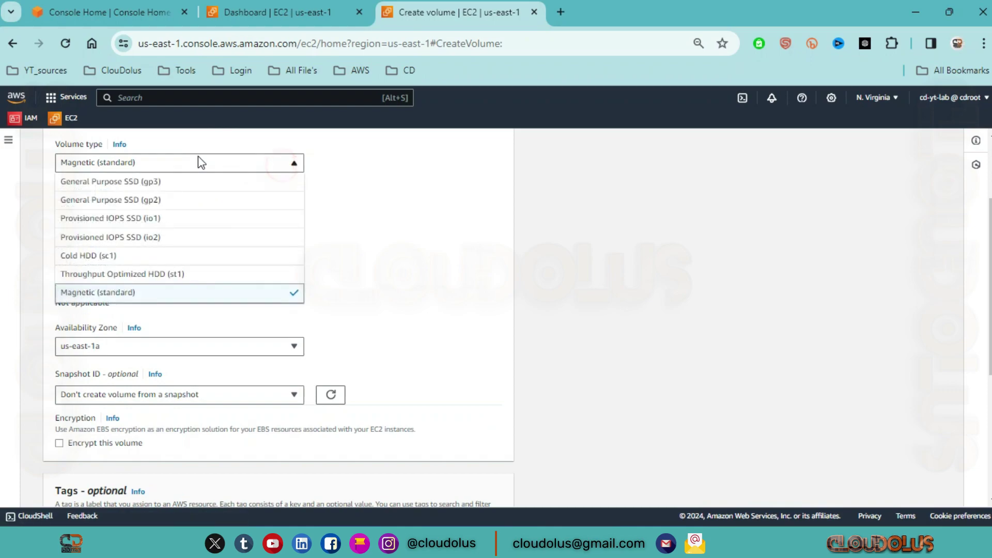
left_click(192, 192)
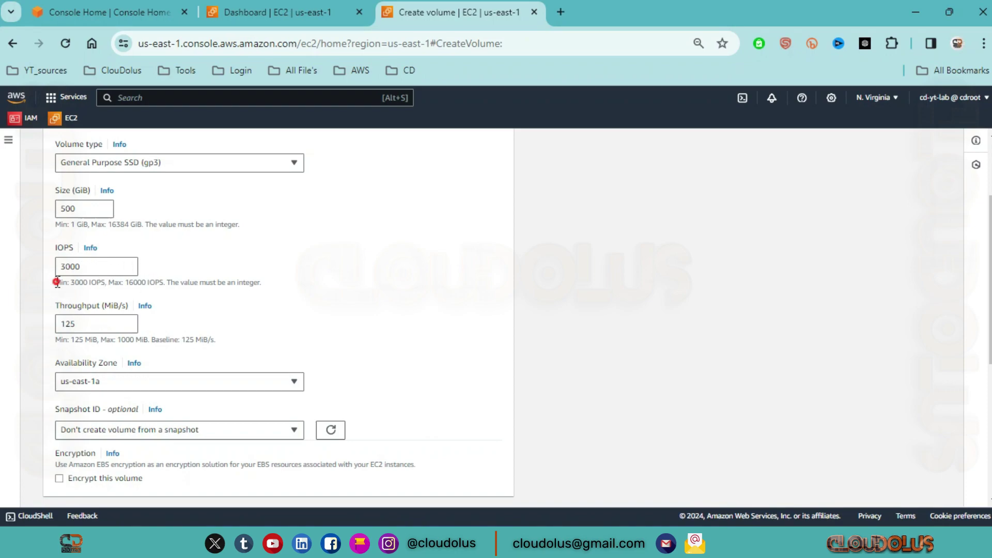
left_click_drag(57, 283, 123, 284)
left_click_drag(126, 284, 178, 285)
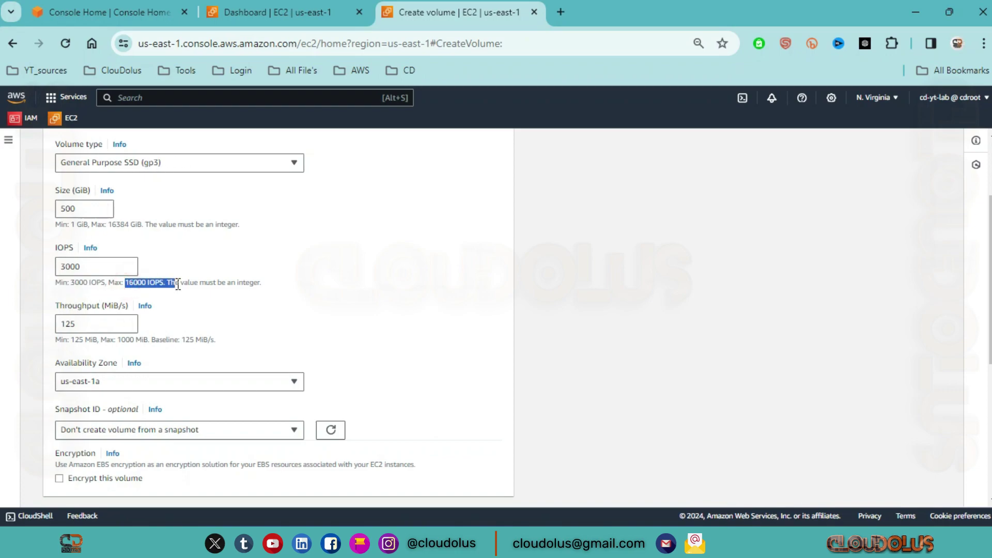
left_click(98, 324)
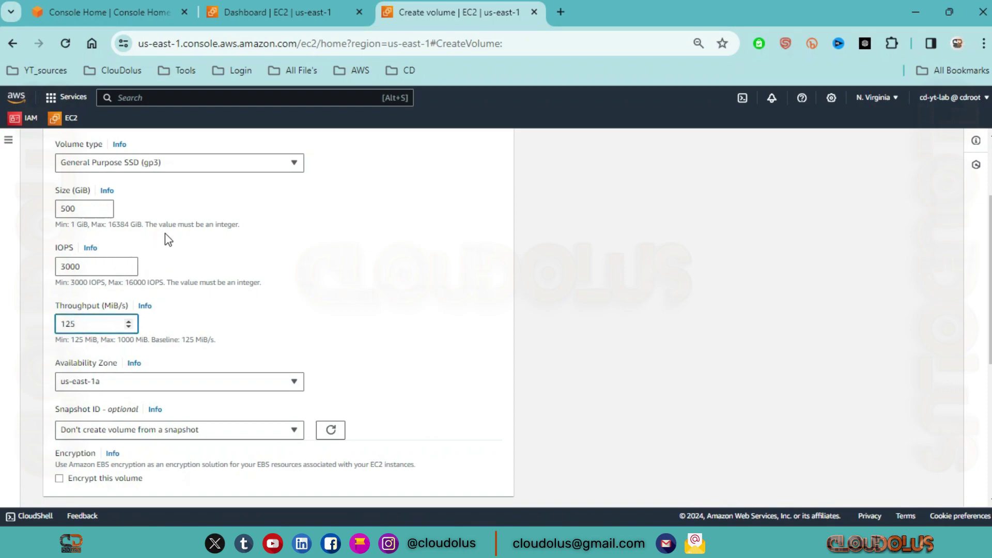
Review the available volume types and the gp3 volume's snapshot and encryption settings, checking for a Multi-Attach option
left_click(267, 163)
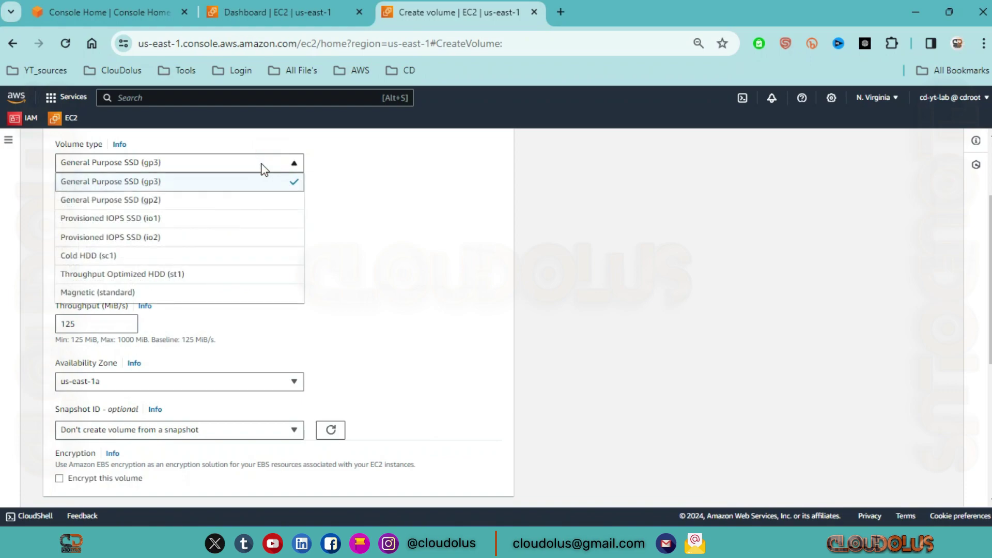
left_click(265, 169)
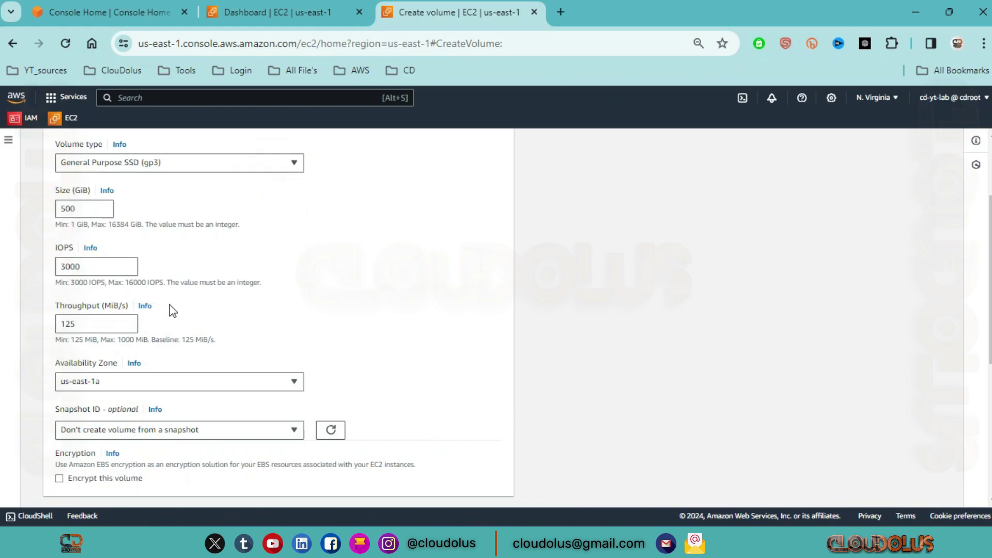
scroll(64, 362, "down", 2)
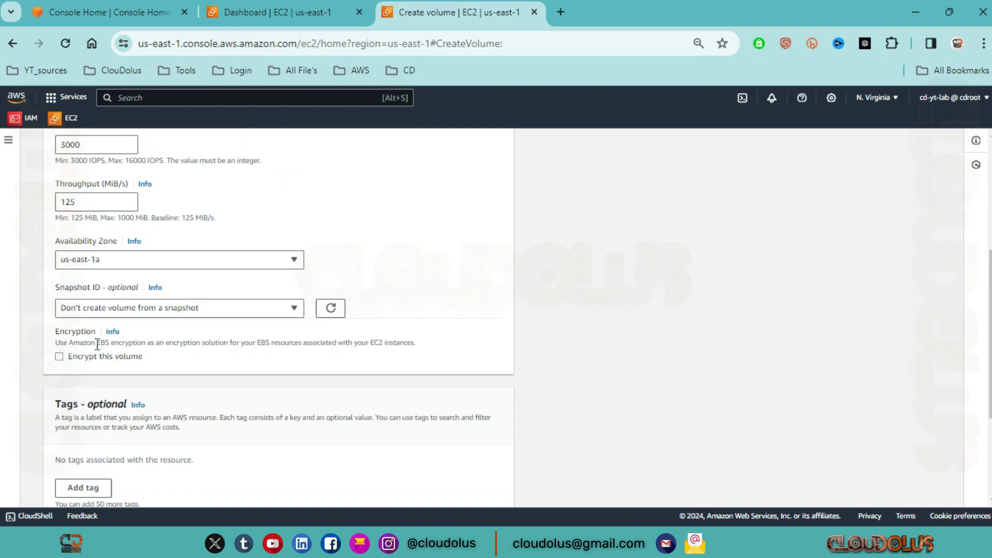
scroll(97, 345, "up", 2)
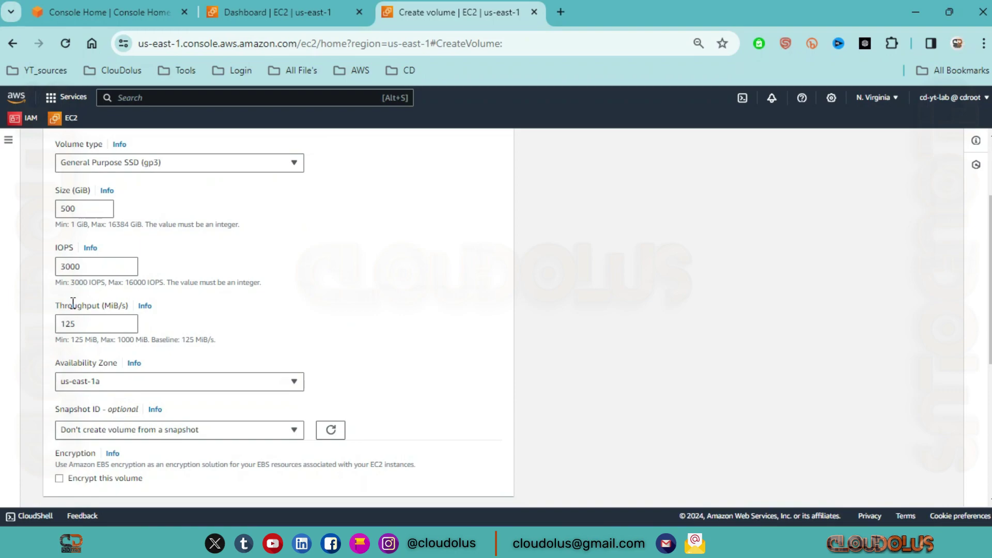
scroll(125, 384, "down", 2)
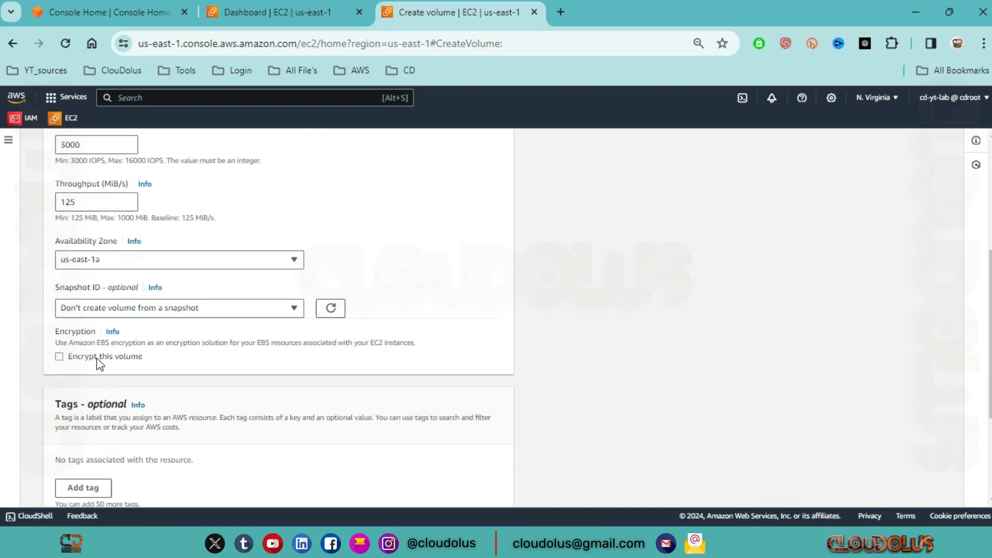
scroll(100, 364, "up", 2)
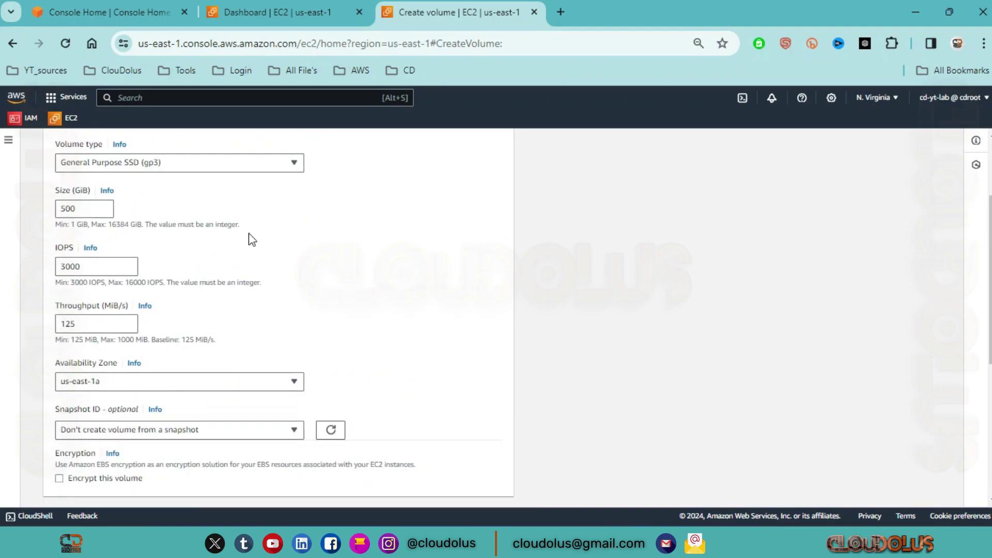
Set the volume type to General Purpose SSD (gp2) and check its form for a Multi-Attach option
left_click(277, 161)
left_click(206, 200)
scroll(163, 338, "down", 2)
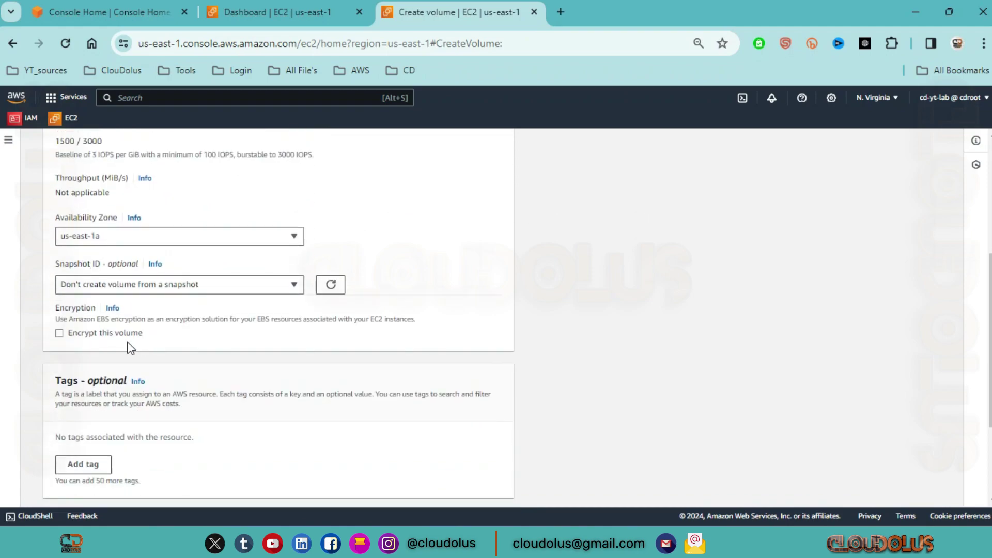
Set the volume type to Provisioned IOPS SSD (io1) and examine its EBS Multi-Attach option
scroll(174, 322, "up", 4)
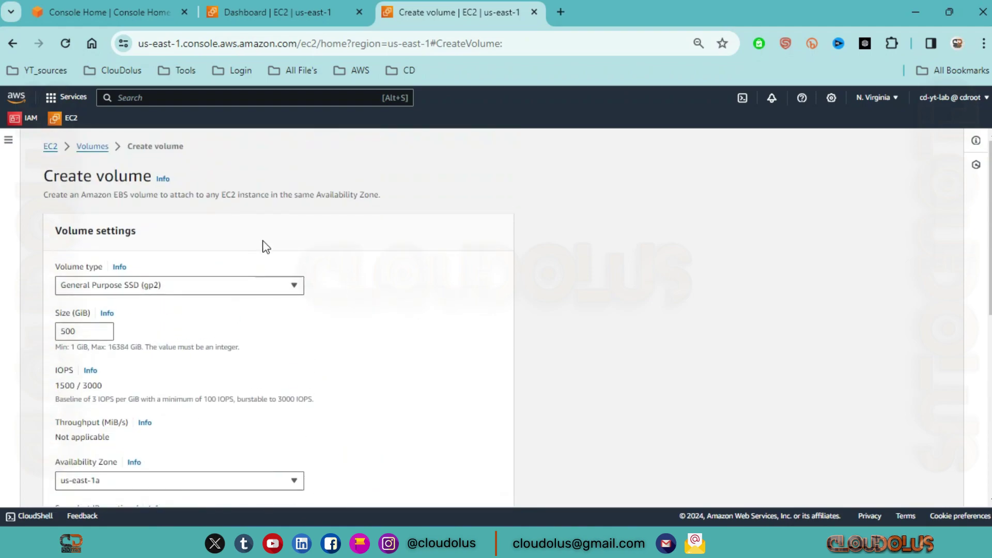
left_click(262, 286)
left_click(210, 343)
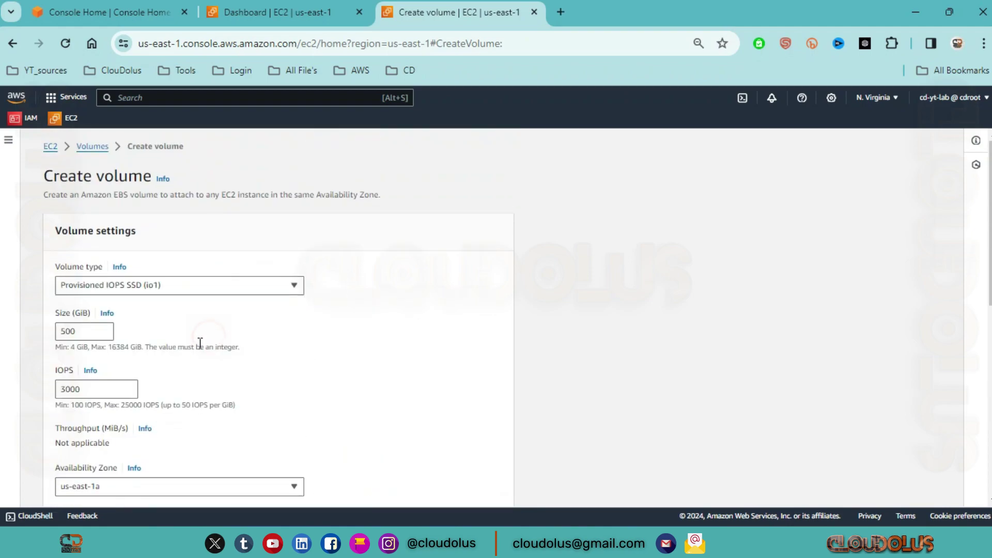
scroll(199, 343, "down", 4)
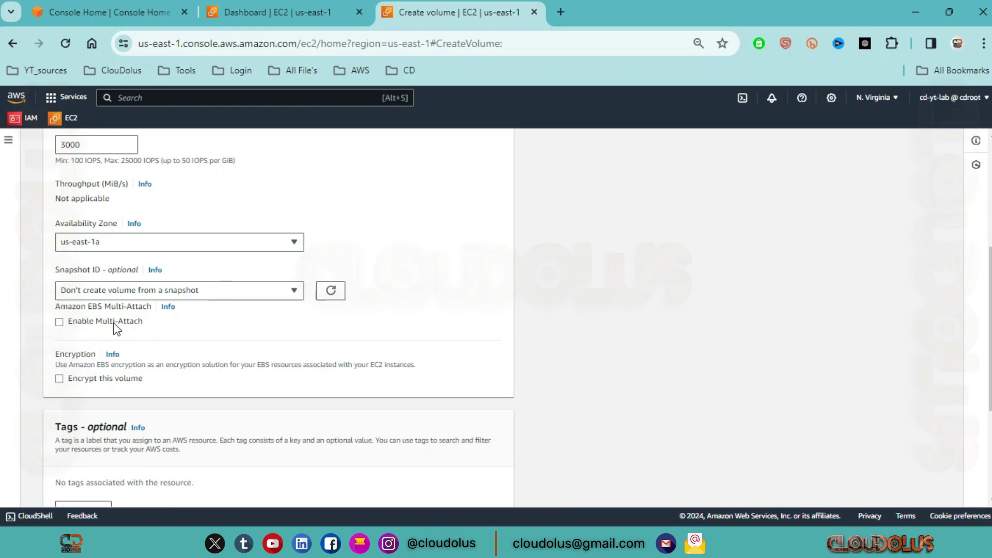
Set the volume type to Provisioned IOPS SSD (io2) and check its form for the Multi-Attach option
scroll(129, 320, "up", 5)
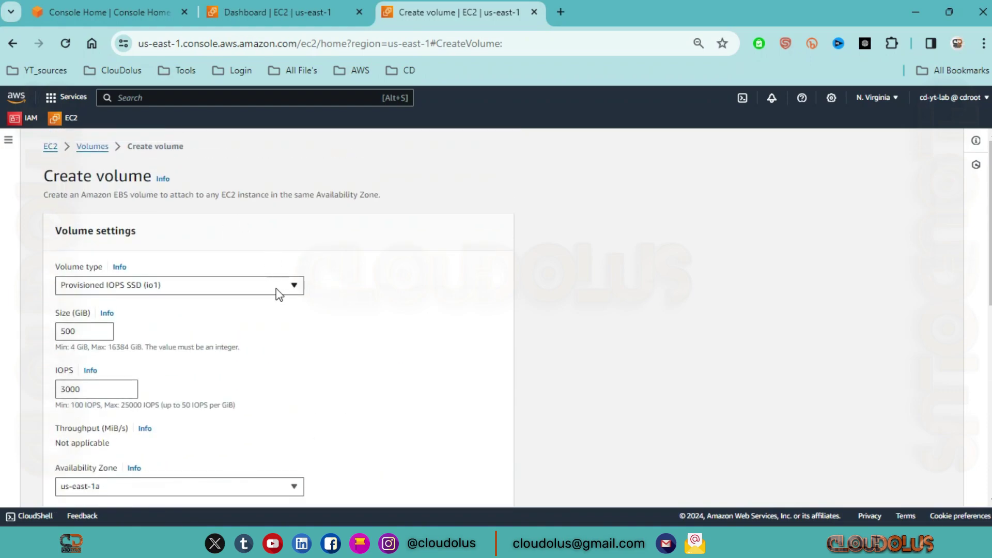
left_click(276, 286)
left_click(234, 361)
scroll(233, 362, "down", 5)
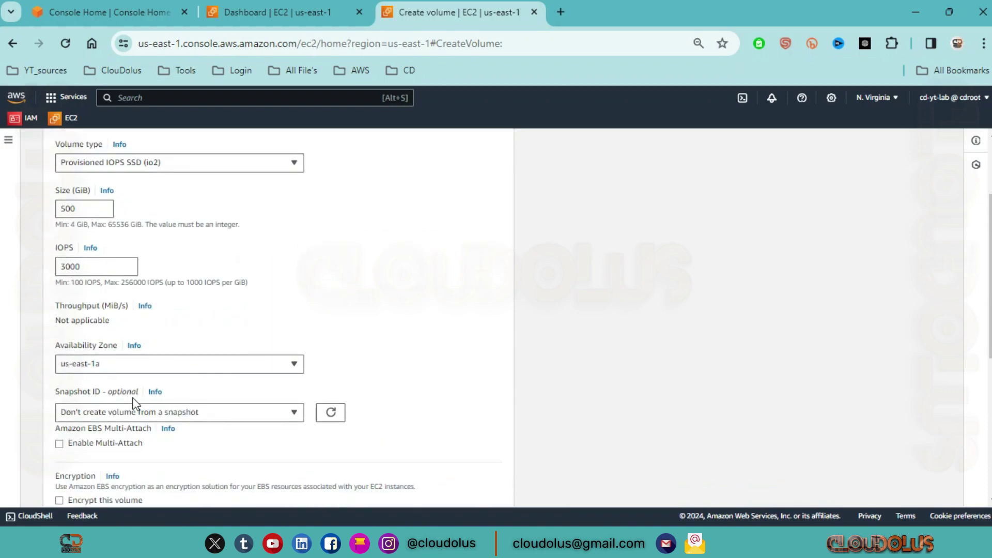
Set the volume type to Cold HDD (sc1) and check which settings its form offers
scroll(248, 316, "up", 5)
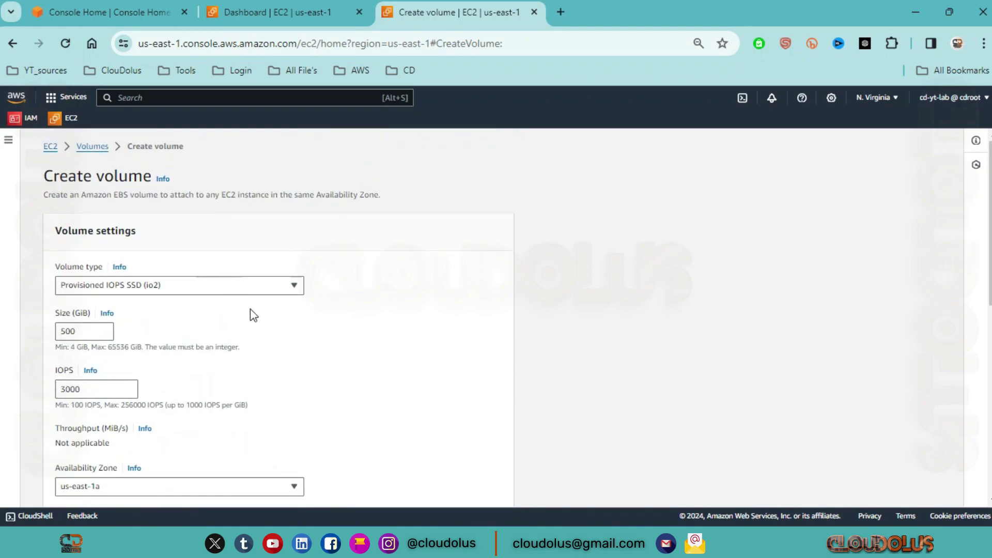
left_click(257, 285)
left_click(182, 377)
scroll(178, 375, "down", 5)
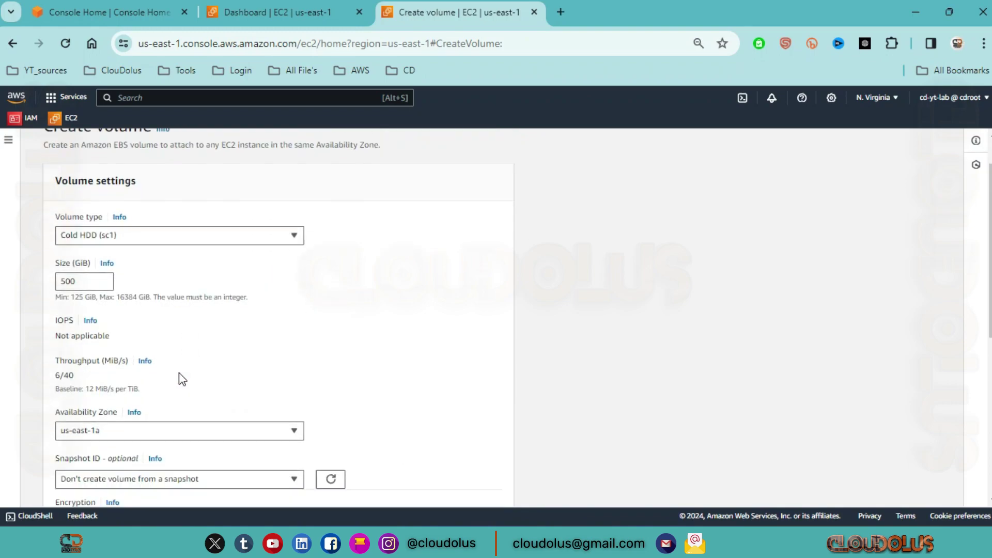
Set the volume type to Throughput Optimized HDD (st1) and check which settings its form offers
scroll(139, 315, "up", 5)
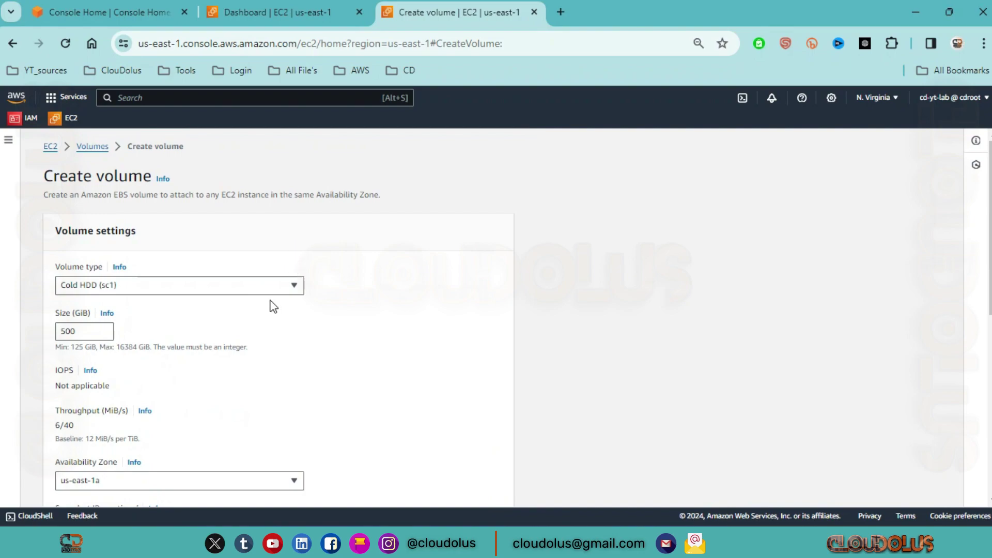
left_click(257, 289)
left_click(179, 402)
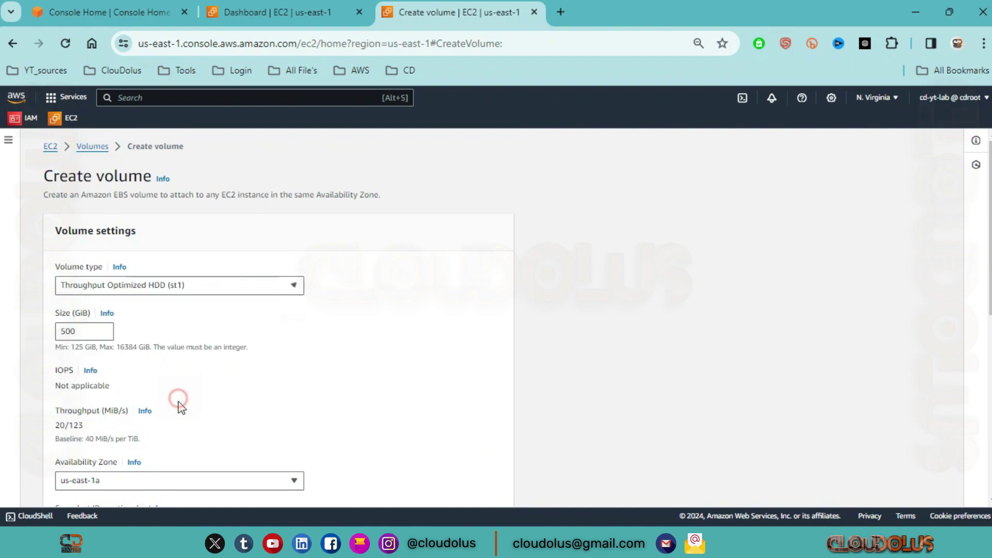
scroll(155, 388, "down", 5)
scroll(129, 370, "up", 5)
Switch the volume type between Provisioned IOPS SSD io2 and io1 to compare their limits, leaving it on io2
left_click(283, 286)
left_click(221, 360)
left_click(280, 285)
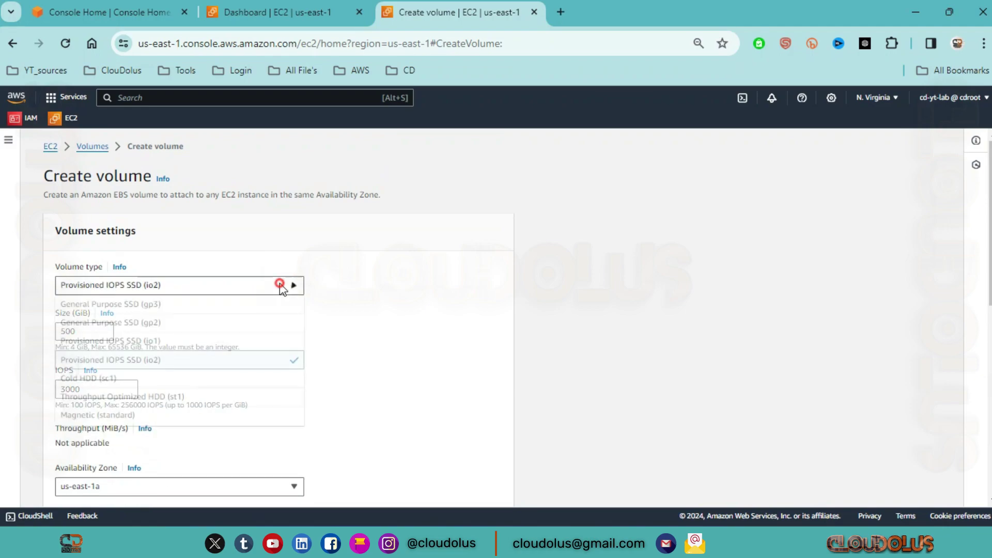
left_click(236, 342)
left_click(278, 285)
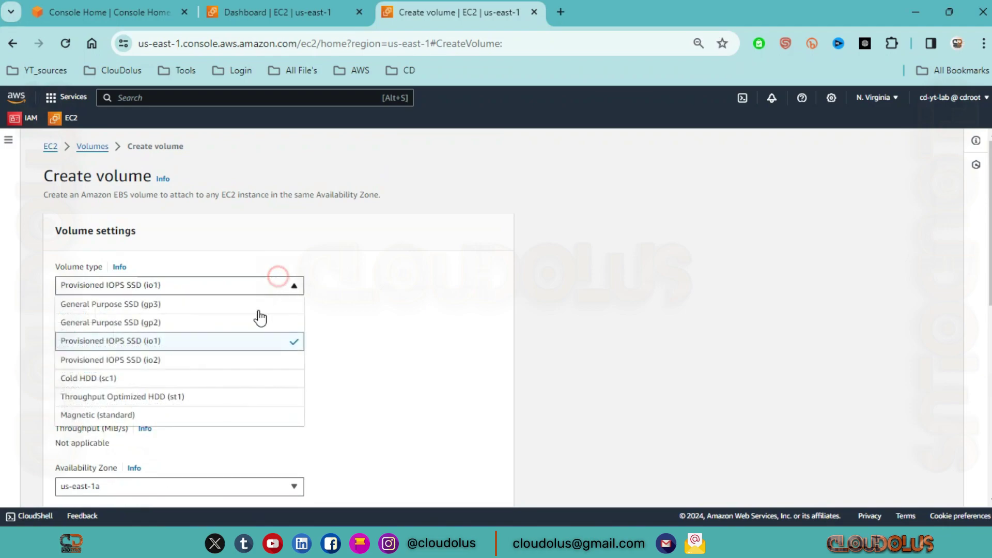
left_click(245, 343)
left_click(291, 285)
left_click(238, 361)
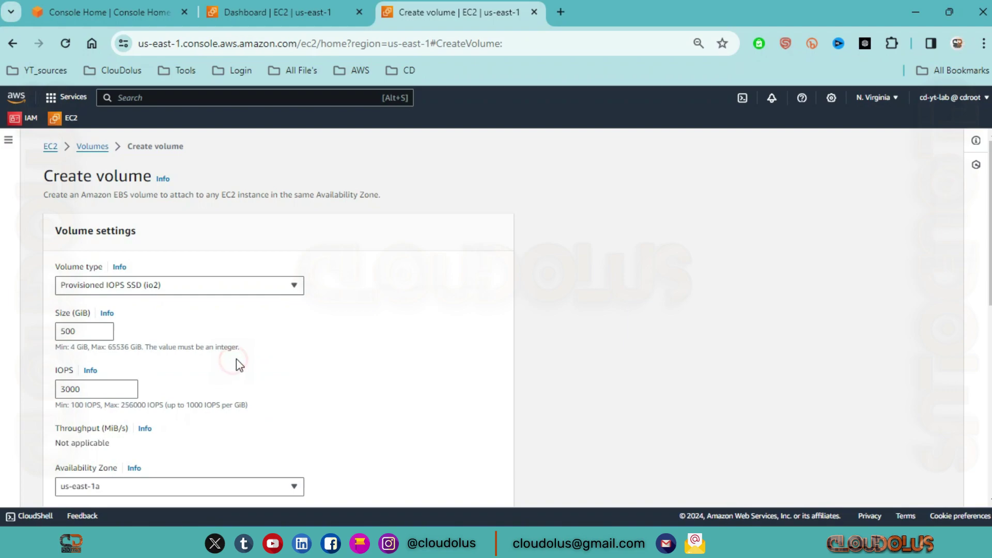
Set the size of the io2 volume to 100 GiB
scroll(231, 324, "down", 3)
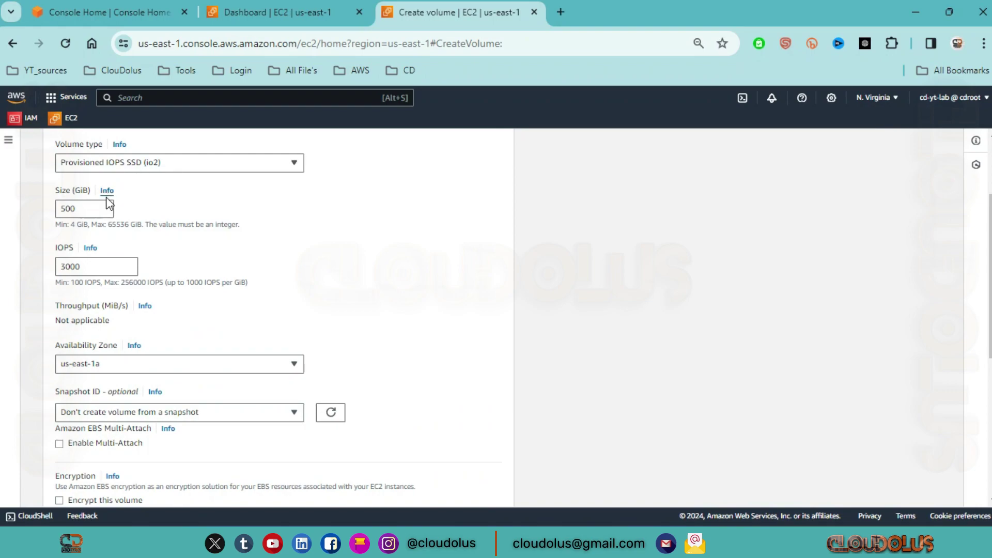
left_click_drag(95, 208, 60, 208)
type("100")
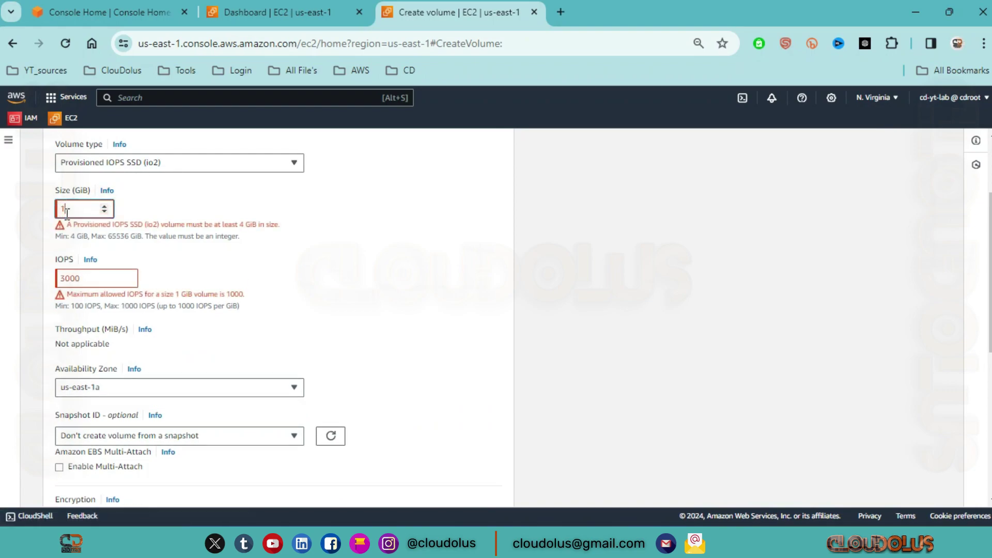
left_click(265, 257)
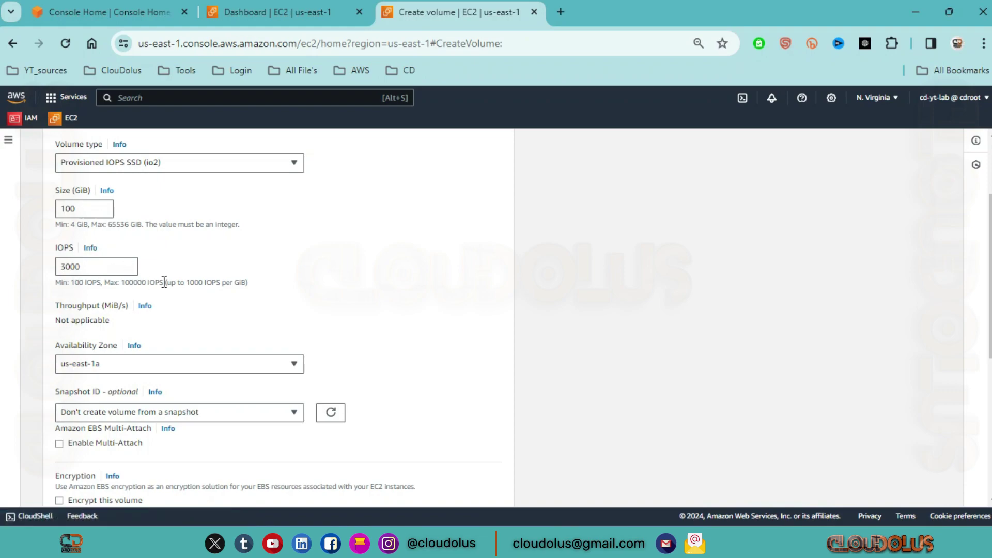
Enable Amazon EBS Multi-Attach for the io2 volume
scroll(254, 290, "down", 2)
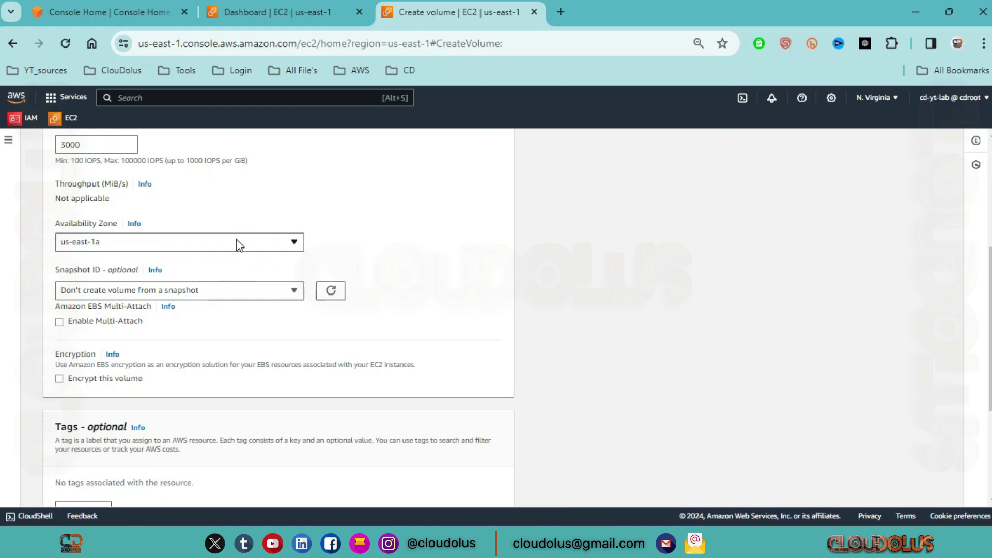
left_click(73, 325)
left_click(72, 322)
left_click(72, 323)
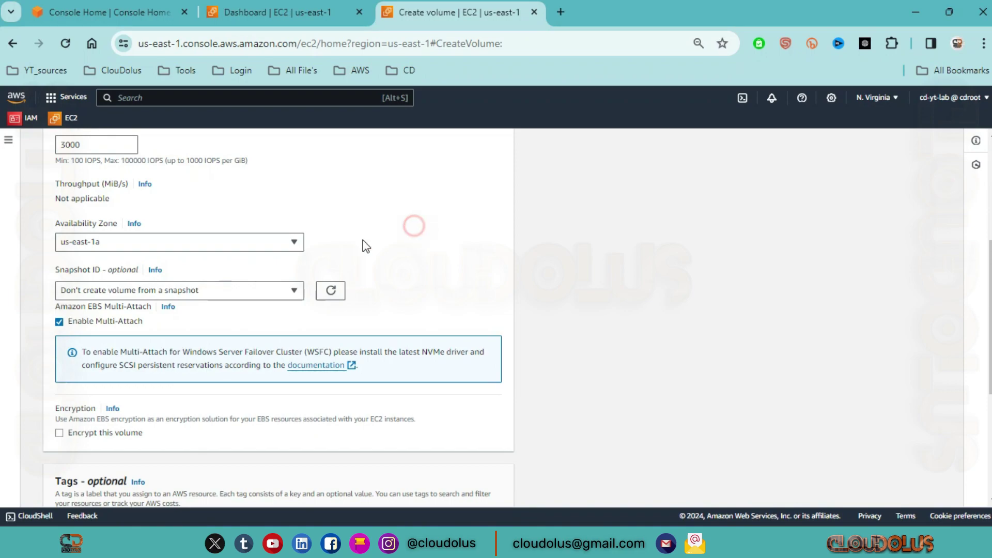
scroll(257, 274, "down", 2)
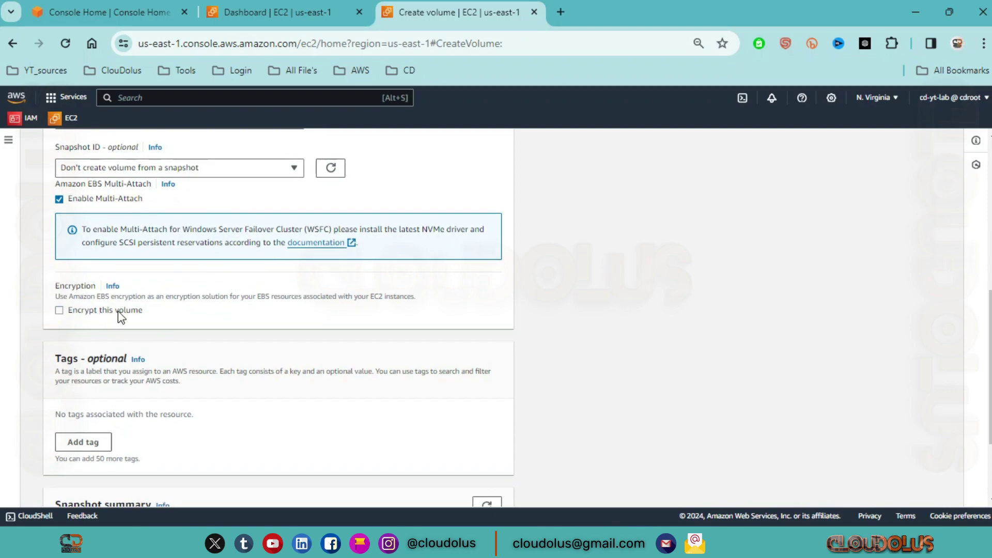
Review the volume settings, create the volume and dismiss the notification
scroll(150, 310, "up", 6)
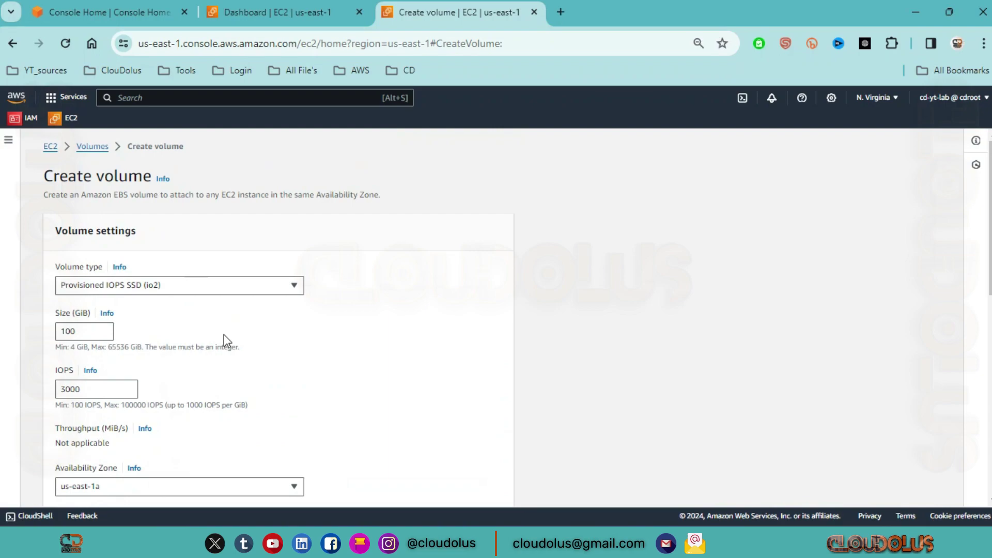
scroll(358, 340, "down", 5)
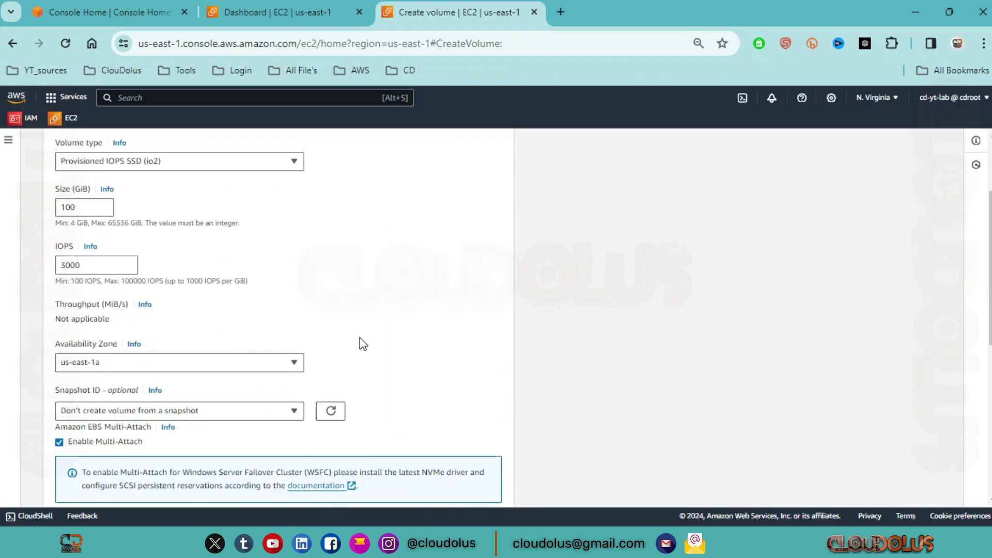
scroll(358, 340, "down", 2)
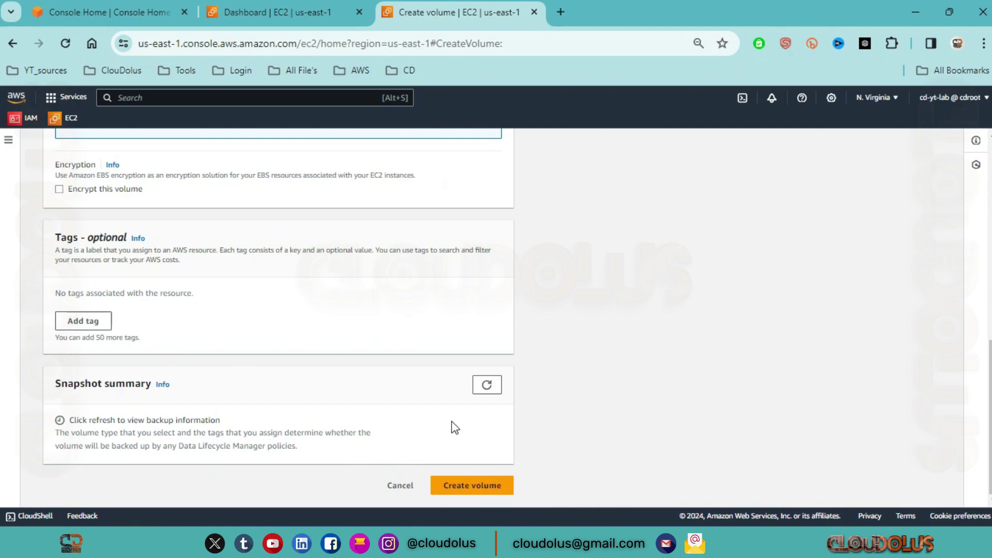
left_click(477, 488)
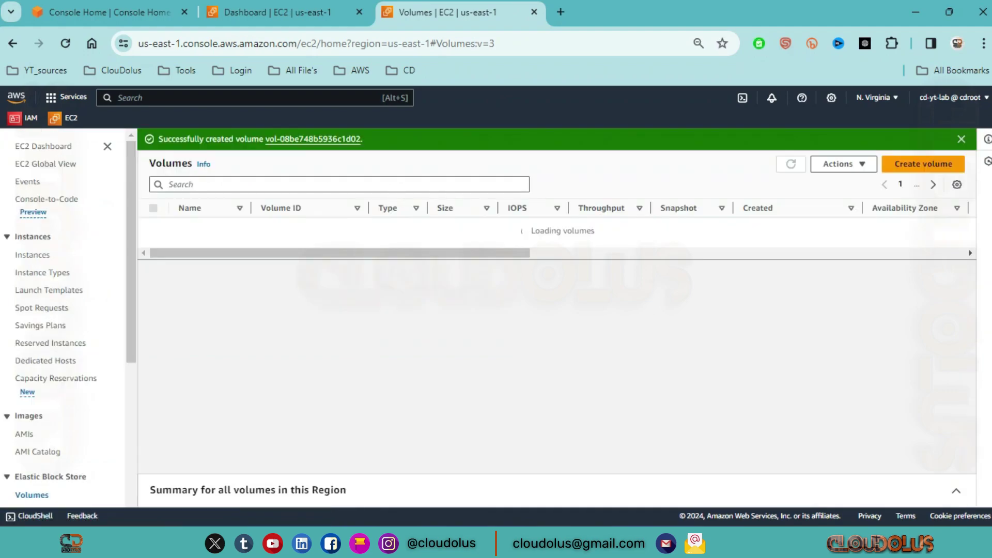
left_click(962, 139)
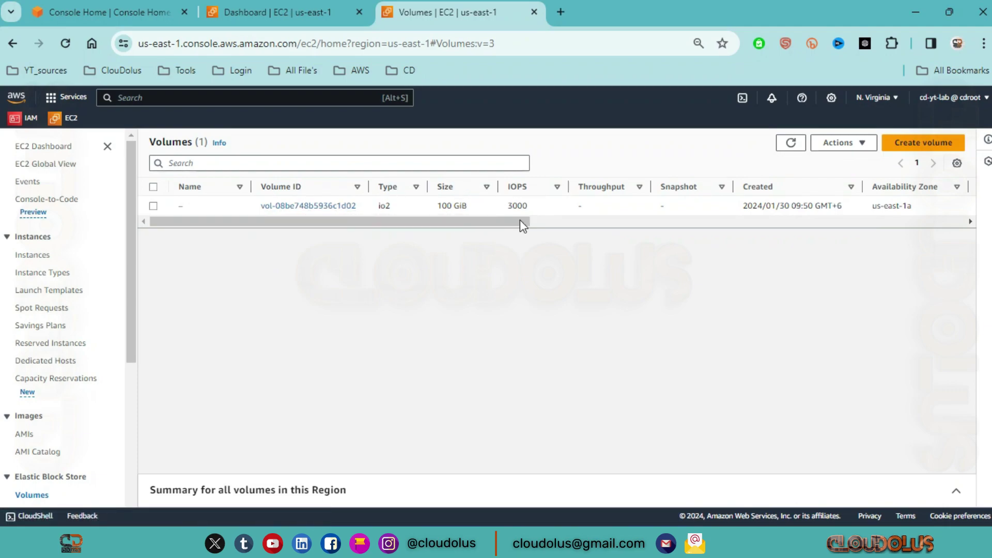
Check the volume status, encryption and Multi-Attach columns of the new volume in the Volumes list
left_click_drag(521, 221, 895, 224)
left_click_drag(641, 221, 930, 226)
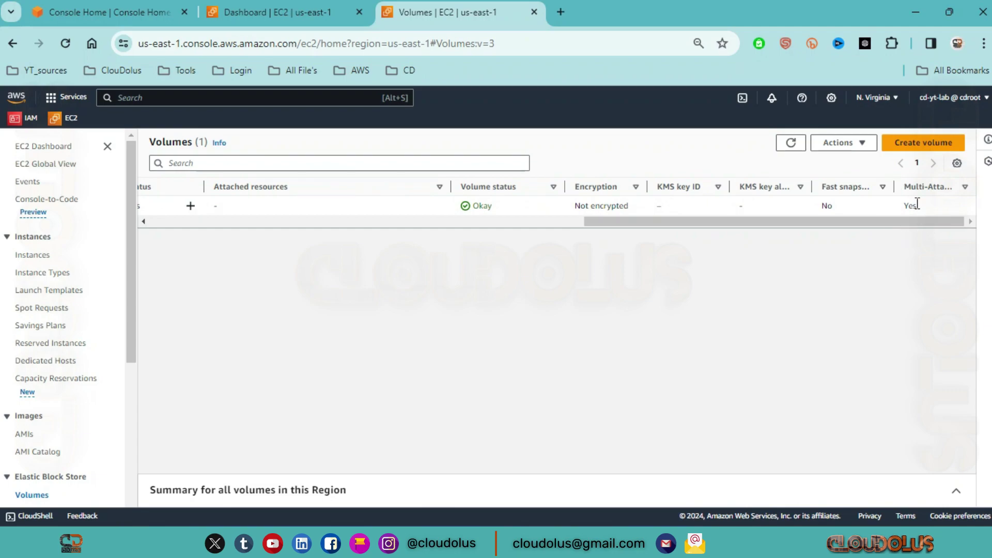
left_click_drag(823, 225, 295, 254)
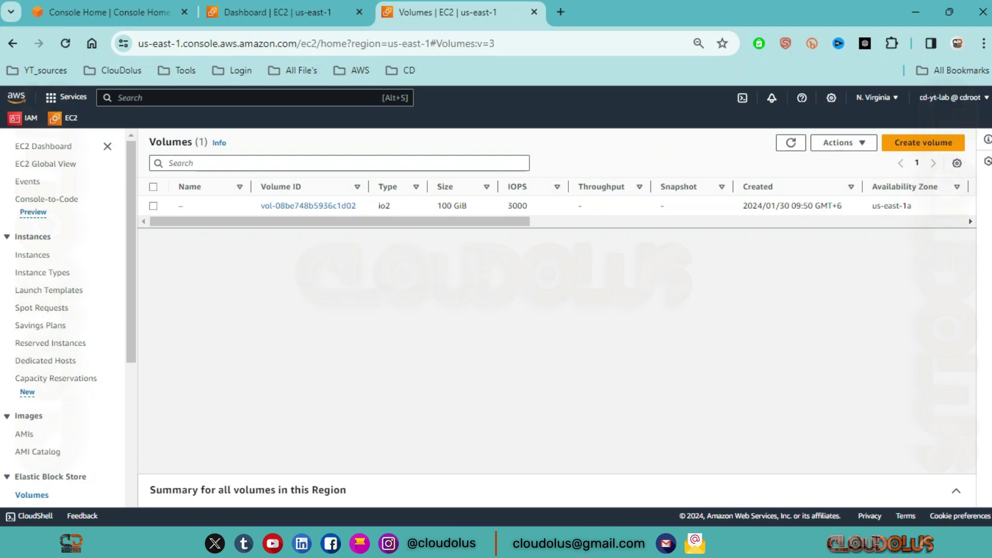
Open Command Prompt as administrator and maximize its window
key("super")
type("cmd")
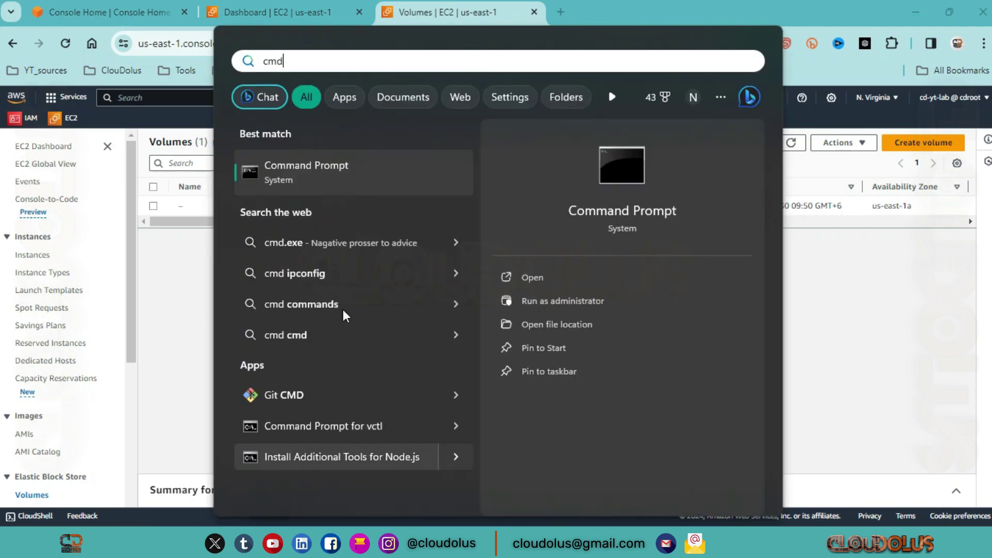
left_click(562, 300)
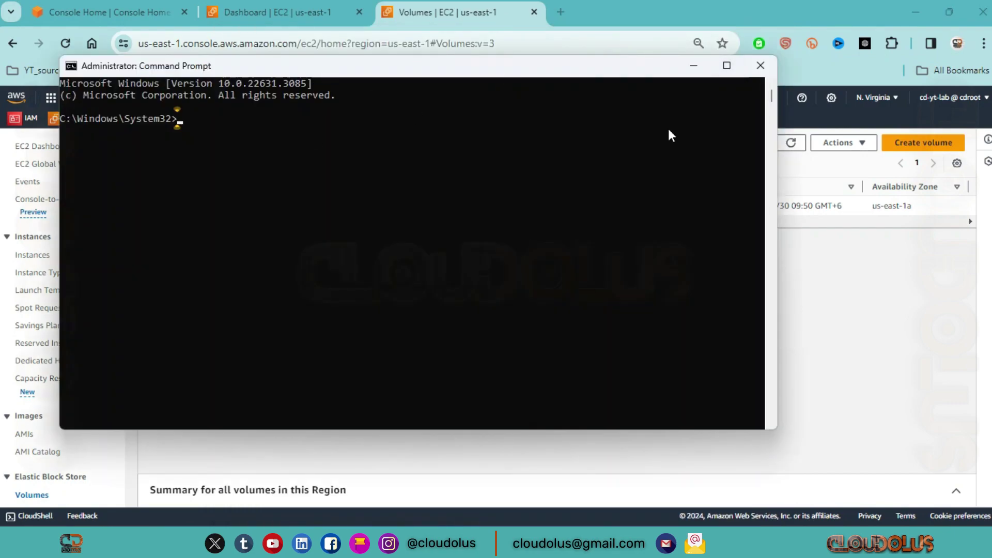
left_click(726, 66)
type("aws")
key("BackSpace")
key("BackSpace")
key("BackSpace")
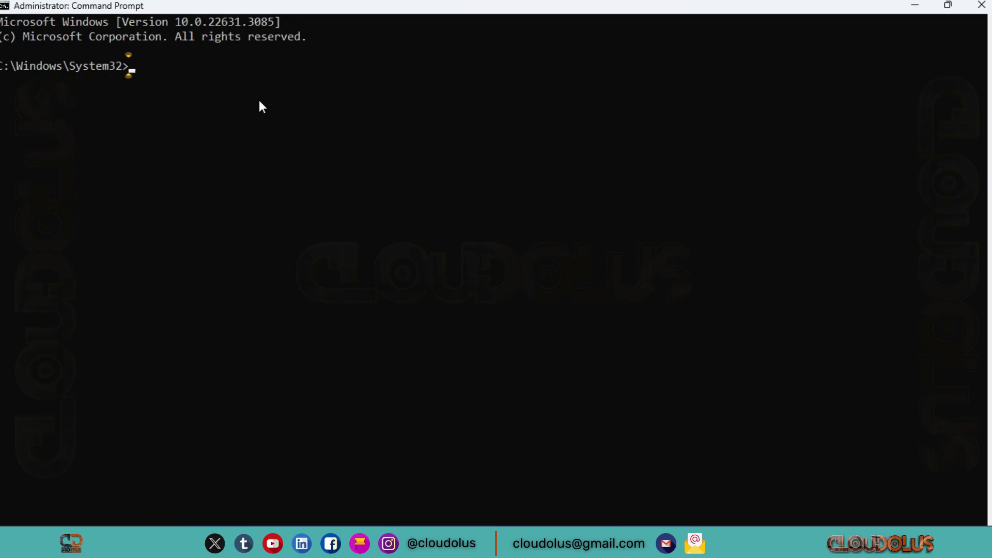
type("aws configure")
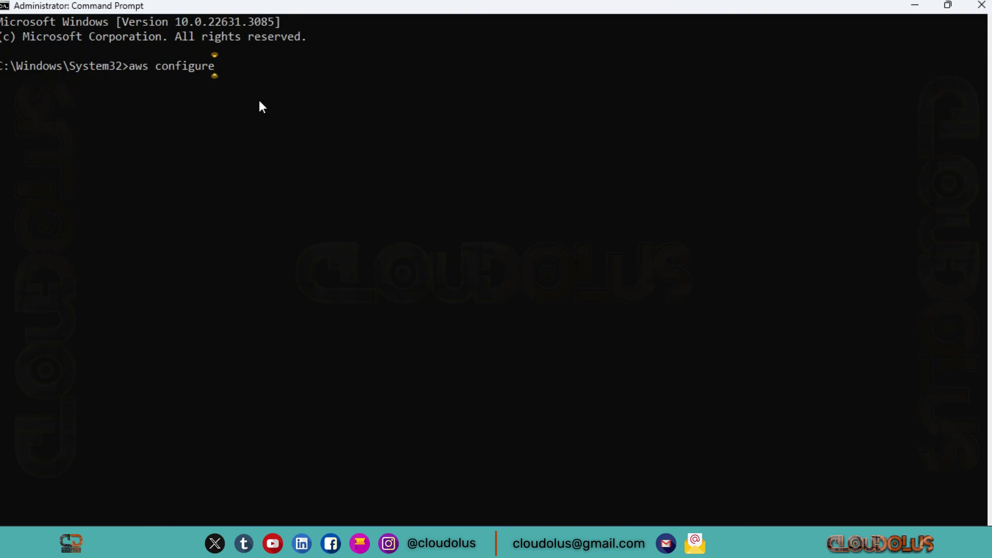
key("BackSpace")
key("BackSpace")
key("BackSpace")
key("BackSpace")
key("BackSpace")
key("BackSpace")
key("BackSpace")
key("BackSpace")
key("BackSpace")
key("BackSpace")
key("BackSpace")
key("BackSpace")
key("BackSpace")
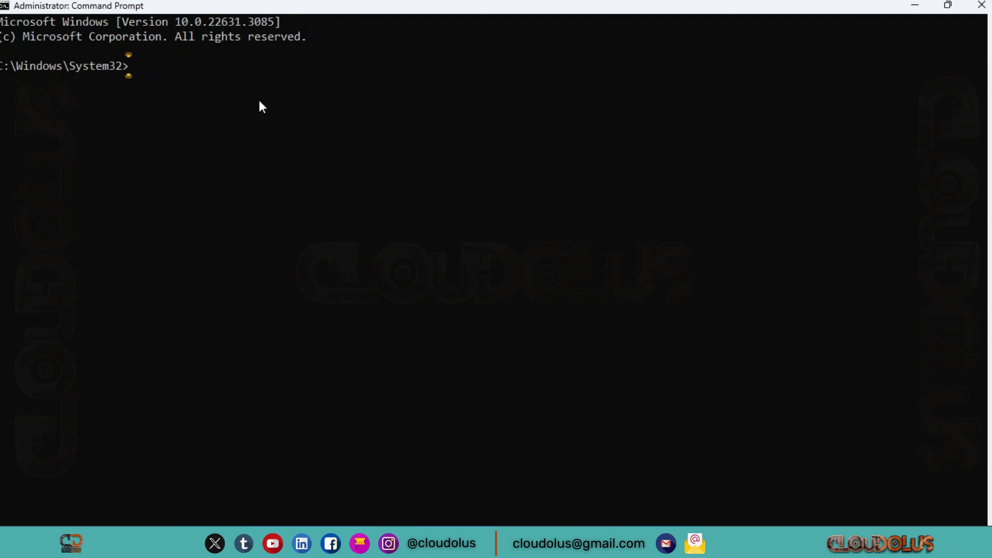
Run "aws ec2 describe-volumes" and read the details of the existing volume
type("aws")
type("ec2 des")
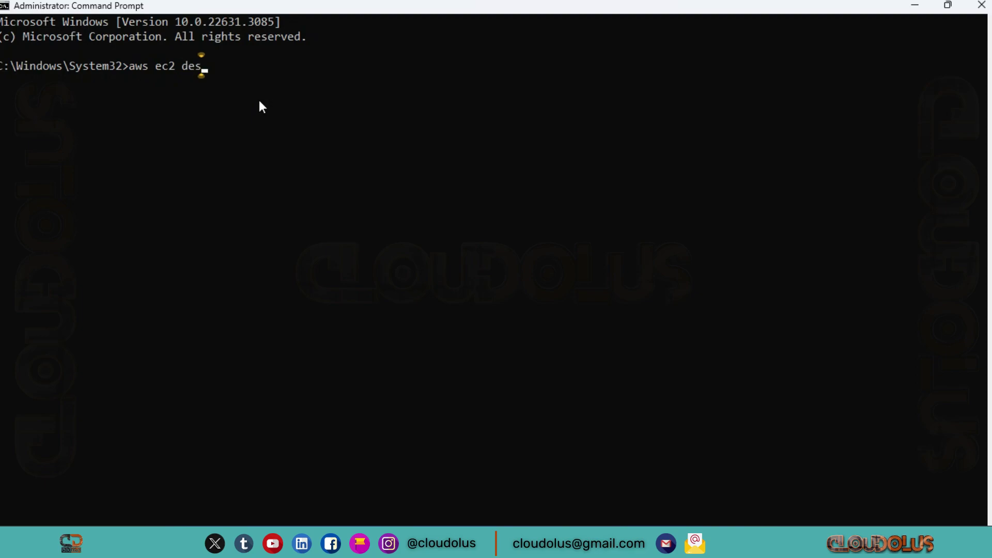
type("cribe-volumes")
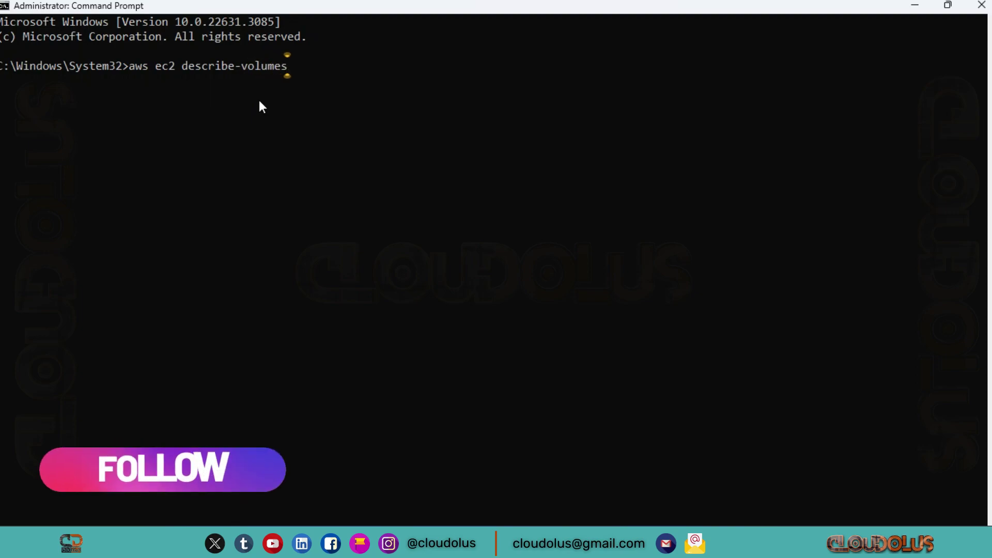
key("Return")
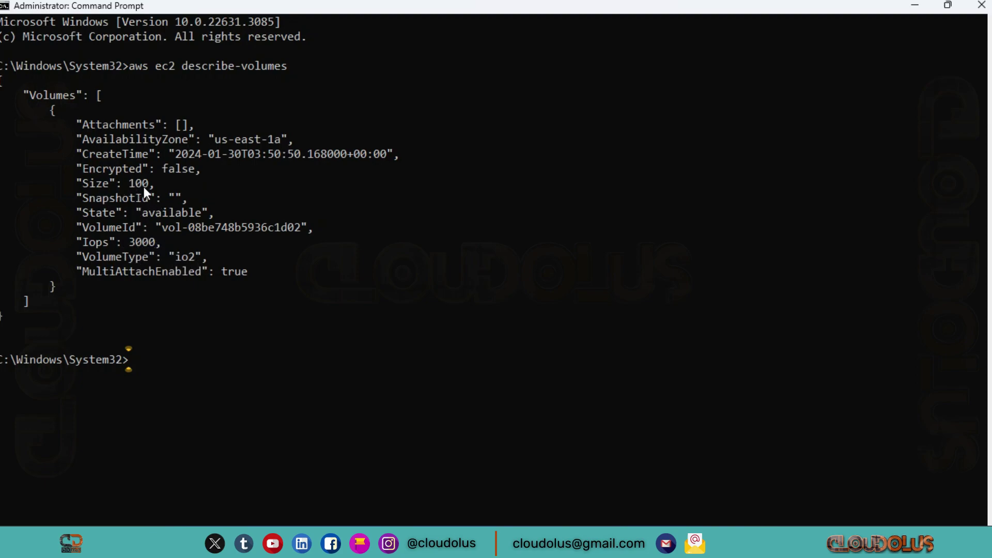
scroll(203, 274, "down", 2)
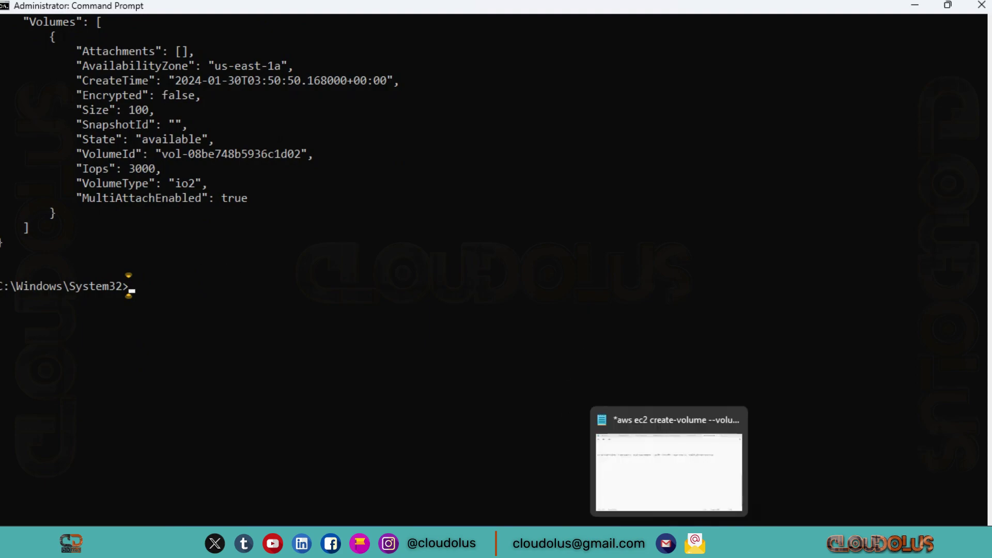
Copy the prepared aws ec2 create-volume command from Notepad and run it: io2, multi-attach-enabled, size 100, iops 2000, region us-east-1, availability zone us-east-1b
left_click(669, 545)
left_click_drag(824, 142, 10, 147)
left_click(7, 147)
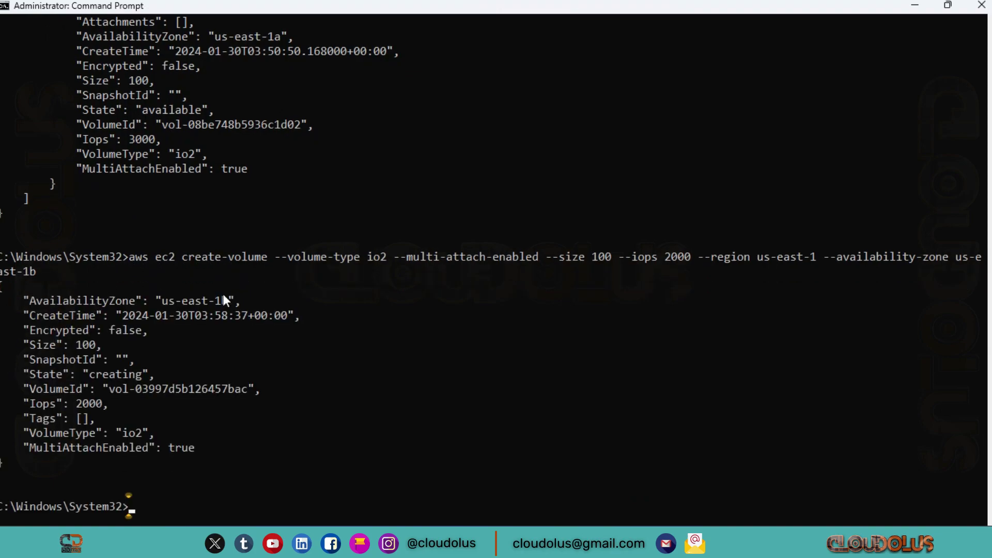
scroll(222, 294, "down", 2)
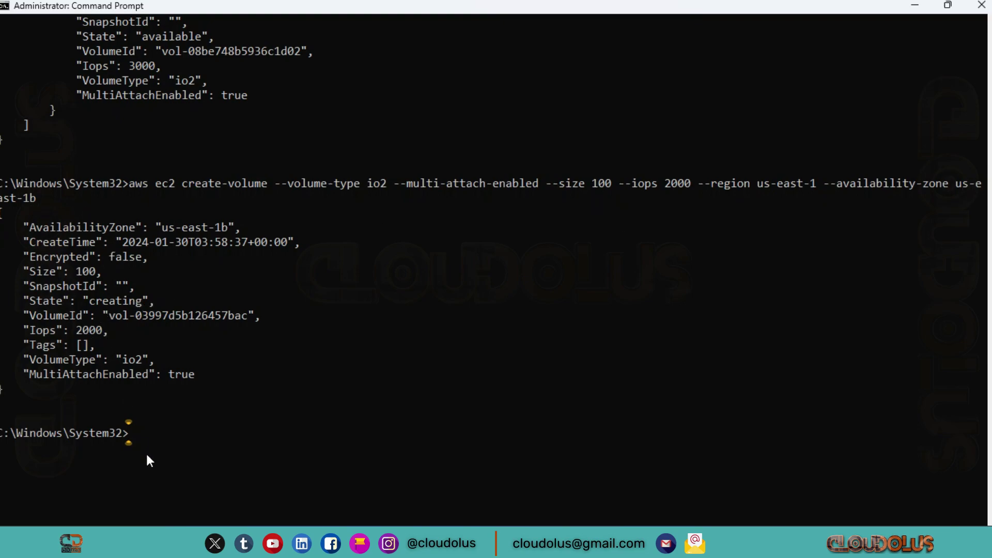
Rerun the earlier aws ec2 describe-volumes command to check both volumes
key("Up")
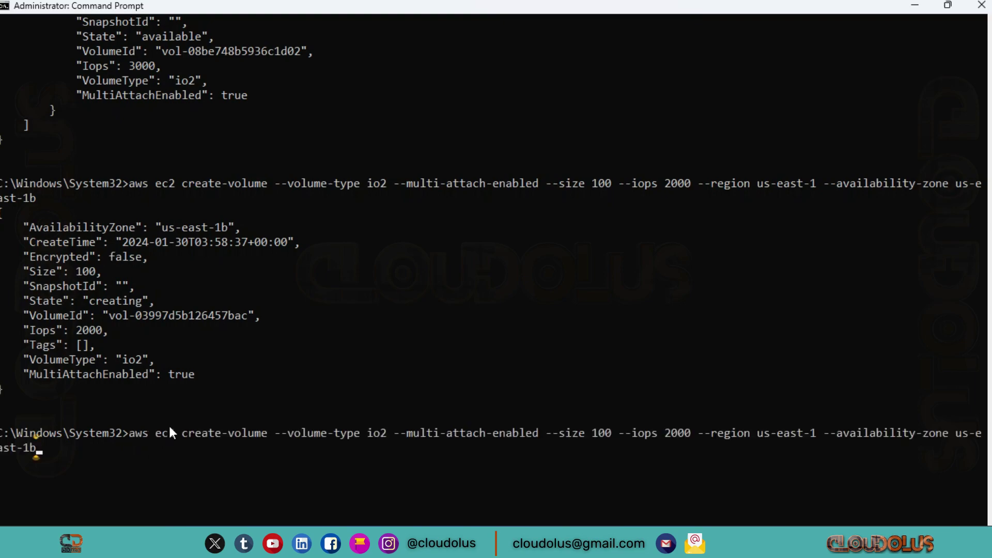
key("Up")
key("Return")
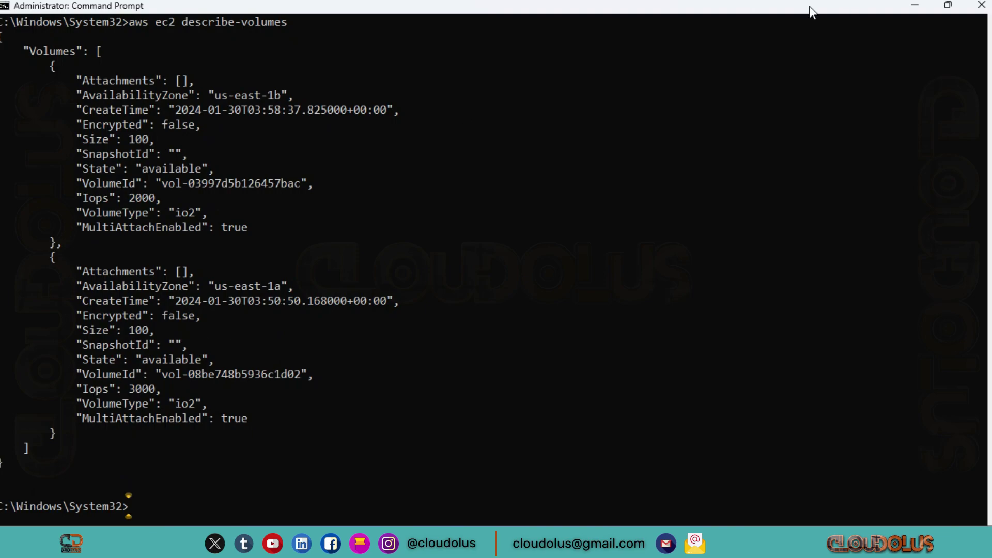
Return to the EC2 console in the browser, refresh the Volumes list and examine the columns of both volumes
left_click(915, 6)
left_click(914, 9)
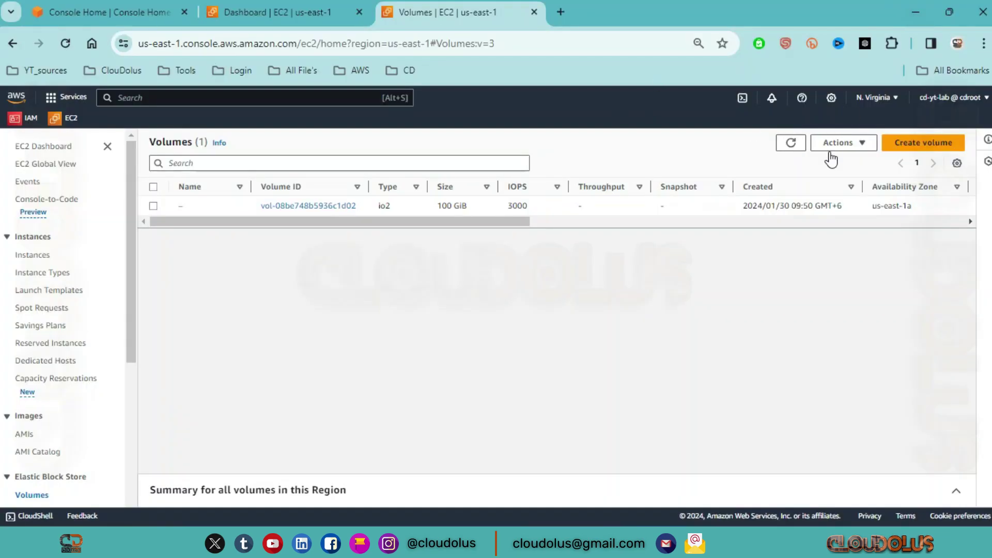
left_click(793, 144)
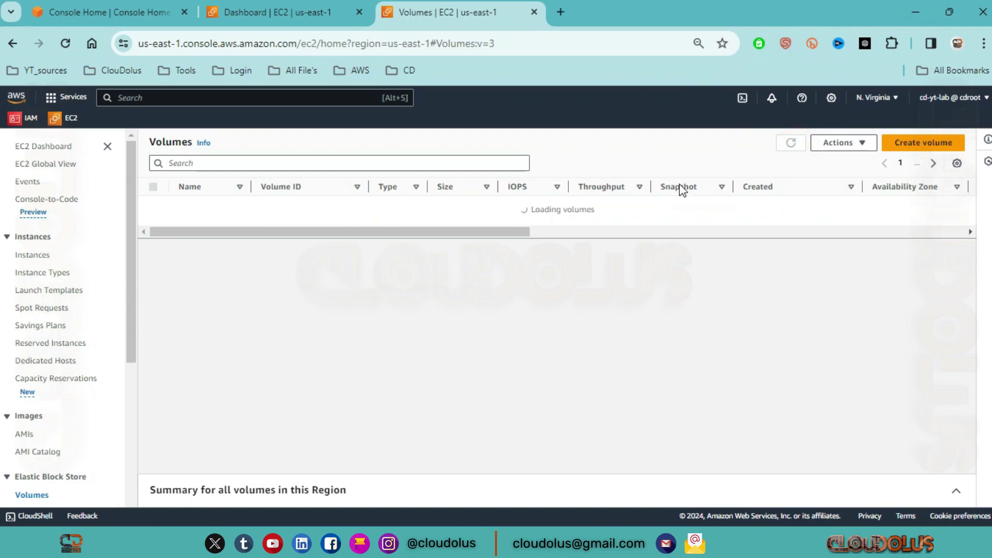
left_click_drag(493, 241, 411, 243)
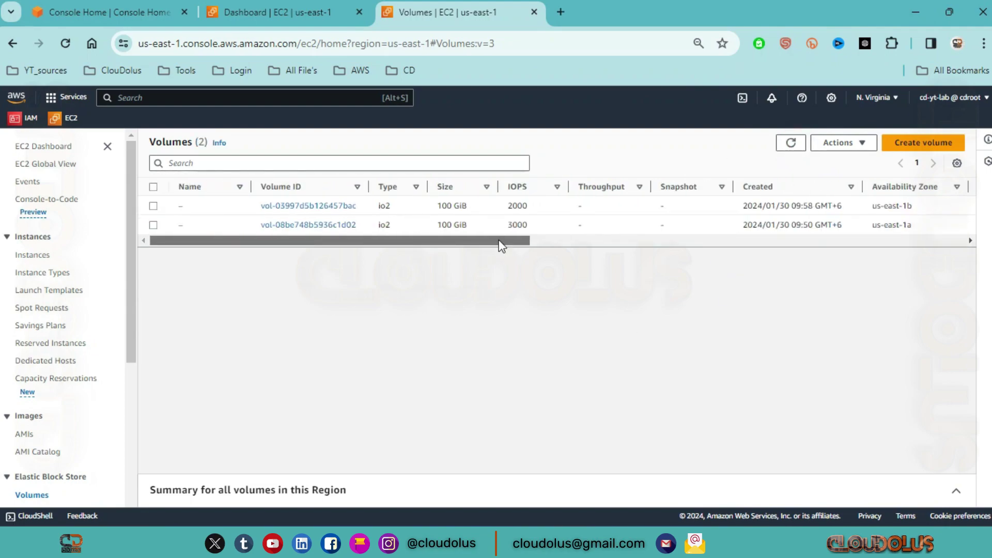
left_click_drag(487, 242, 643, 243)
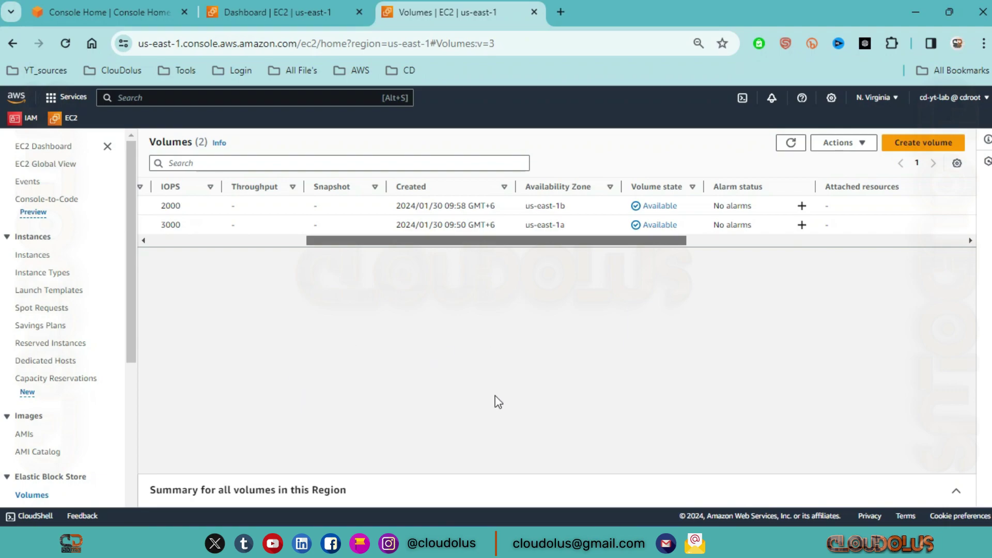
Switch to Windows PowerShell and run "aws ec2 describe-volumes" to list the details of the existing volumes
left_click(382, 543)
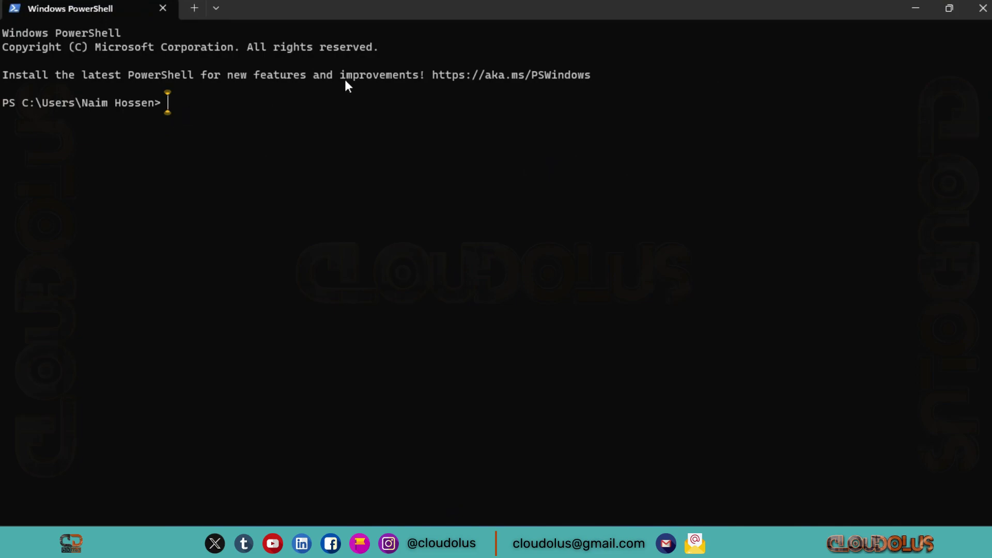
type("aws ec2 desce")
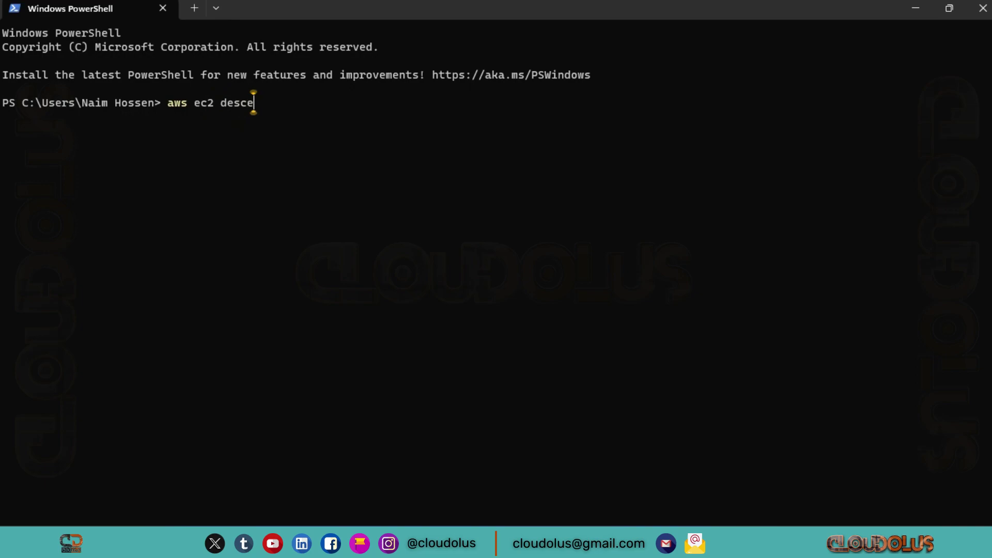
key("BackSpace")
key("BackSpace")
type("cribe-volumes")
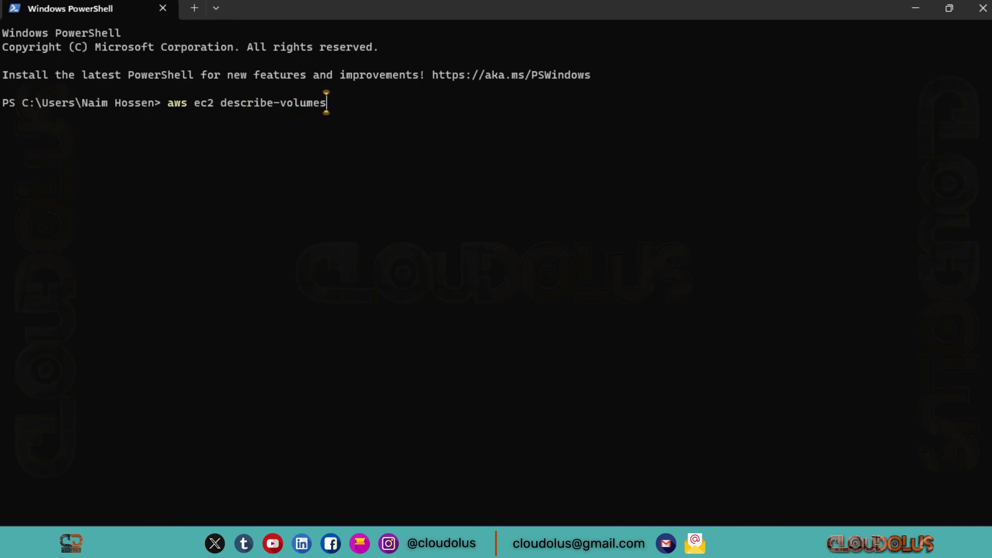
key("Return")
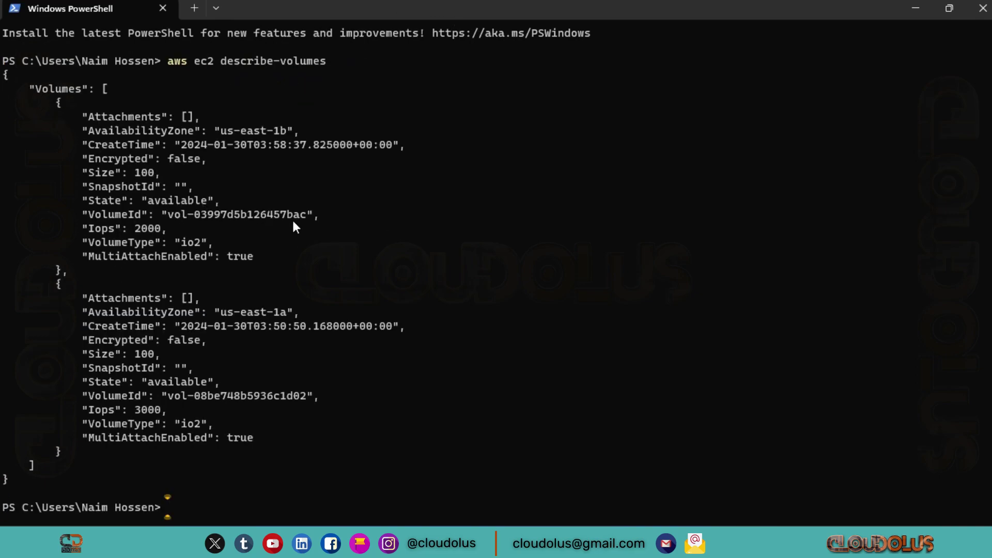
Clear the PowerShell screen, add four blank prompt lines and enlarge the terminal text
key("ctrl+l")
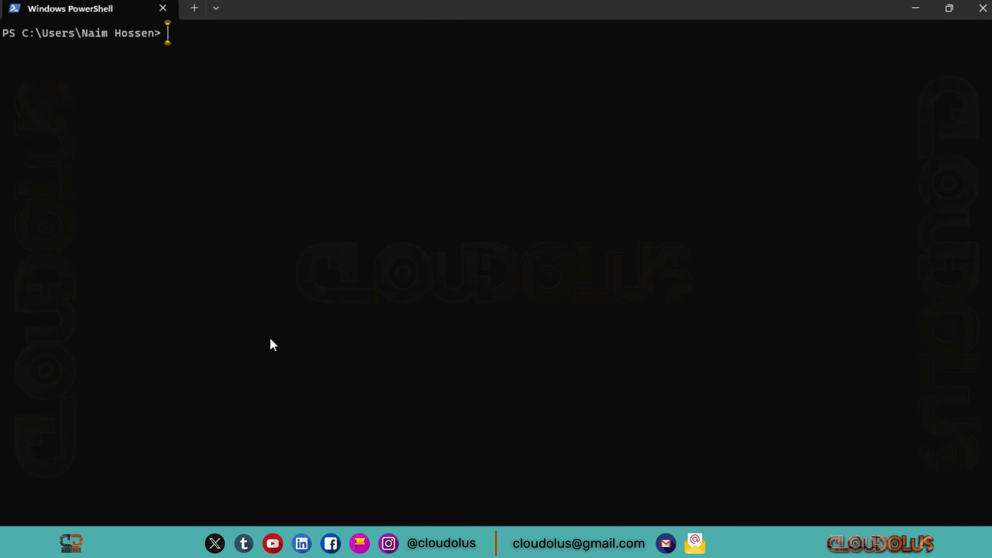
key("Return")
key("Return")
key("Return")
key("Return")
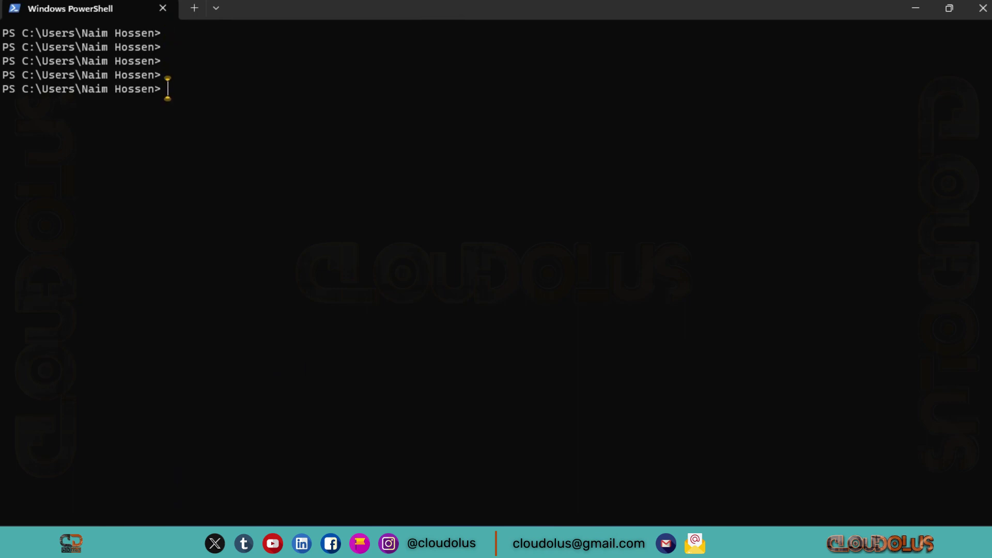
scroll(293, 329, "up", 3)
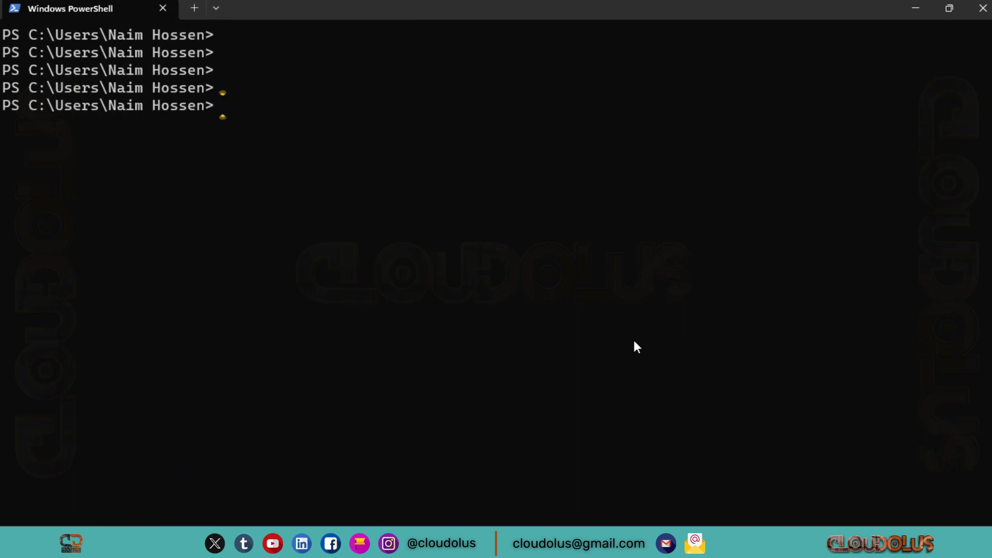
Switch to Notepad, change the availability zone in the aws ec2 create-volume command to us-east-1c and copy the whole command
left_click(516, 543)
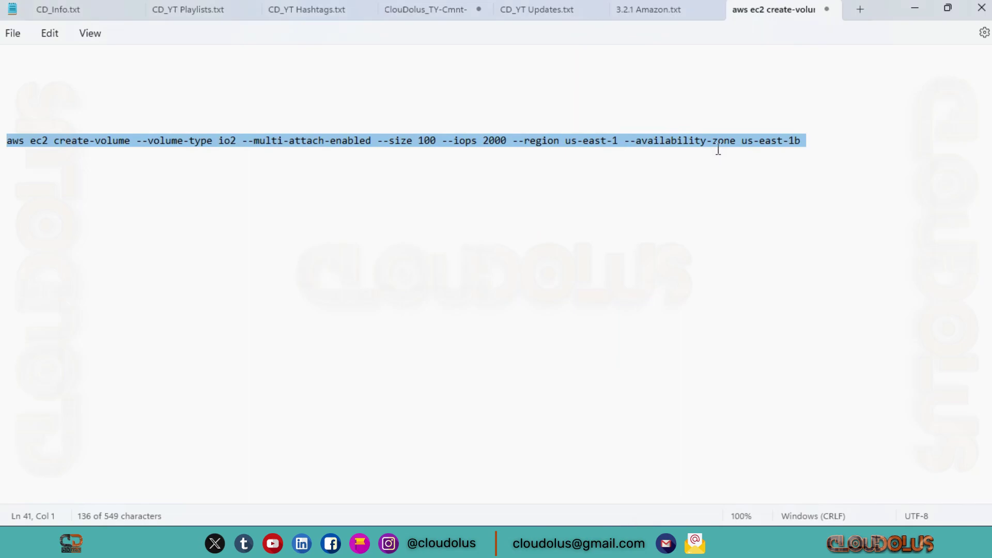
left_click(700, 224)
left_click(764, 206)
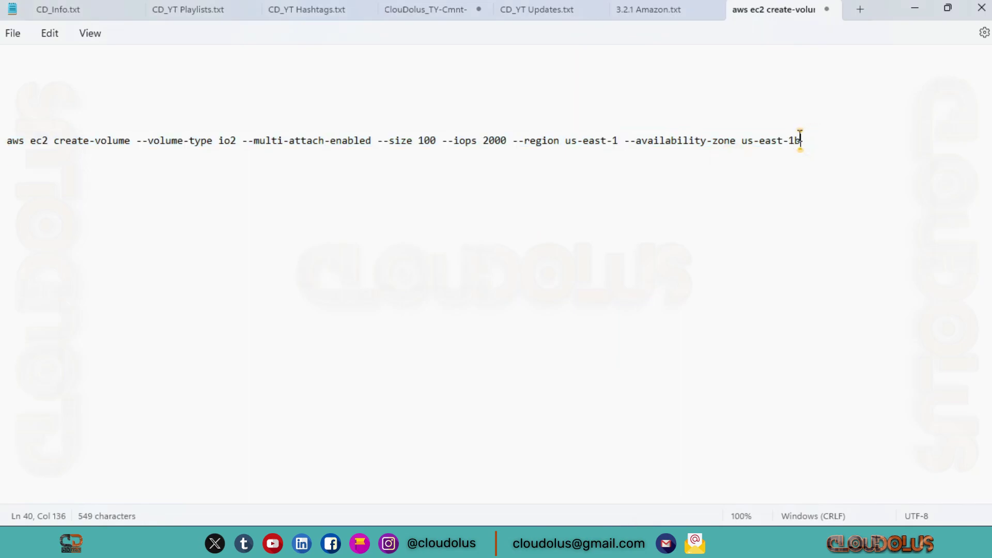
key("BackSpace")
type("c")
left_click_drag(109, 179, 8, 145)
key("ctrl+c")
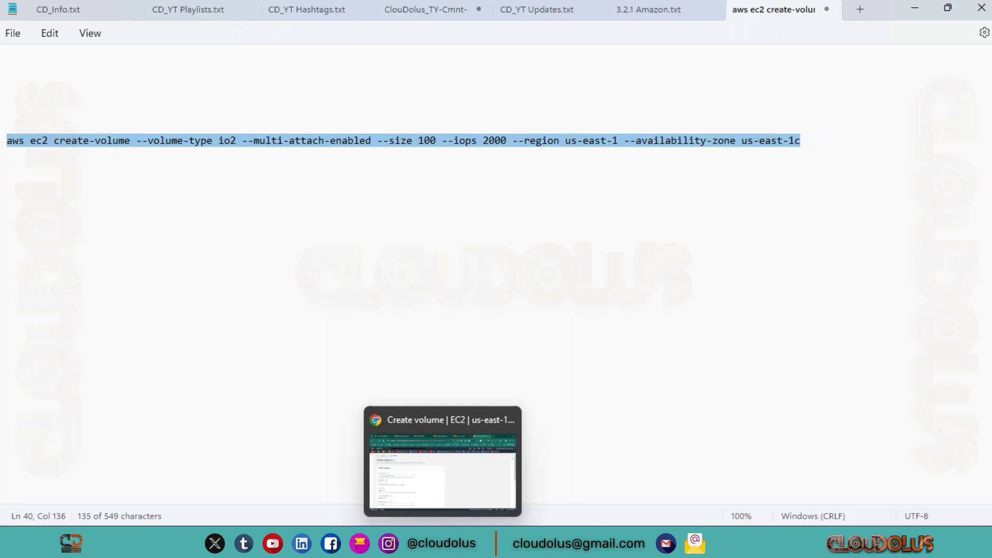
Run the copied aws ec2 create-volume command in PowerShell: io2, multi-attach-enabled, size 100, iops 2000, region us-east-1, availability zone us-east-1c
left_click(474, 544)
key("ctrl+v")
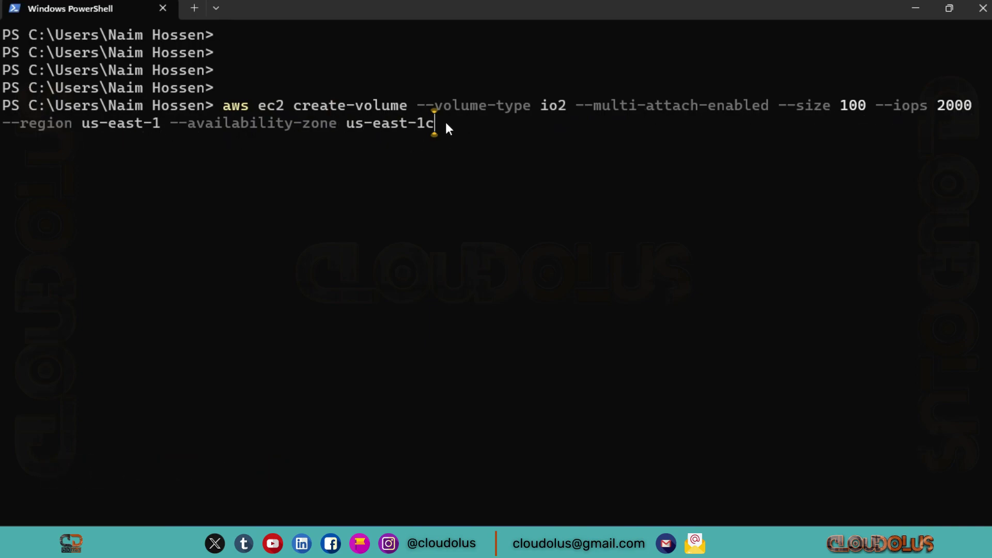
key("Return")
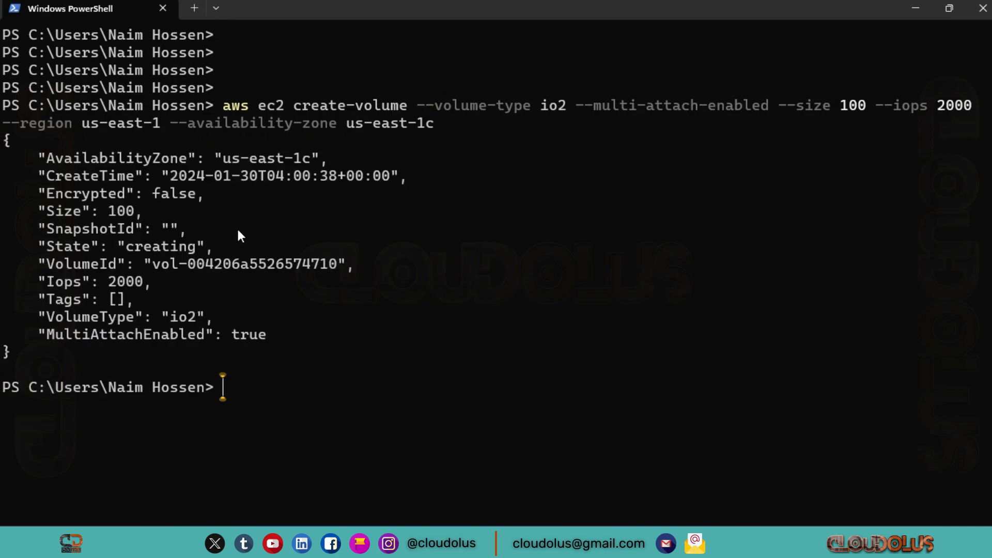
Run "aws ec2 describe-volumes" again and page through the output, reading each volume's details with the terminal text reduced
type("aws ec2 describe-volumes")
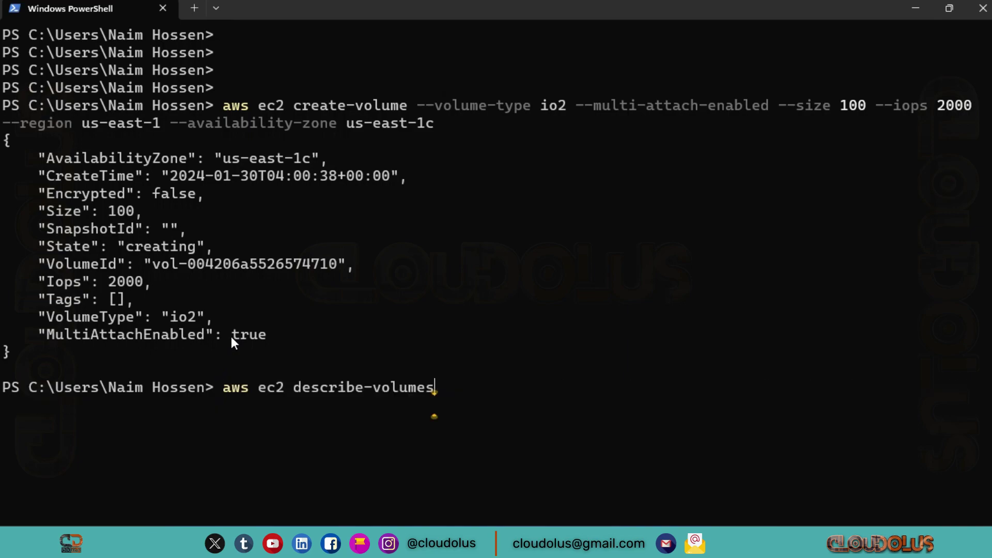
key("Return")
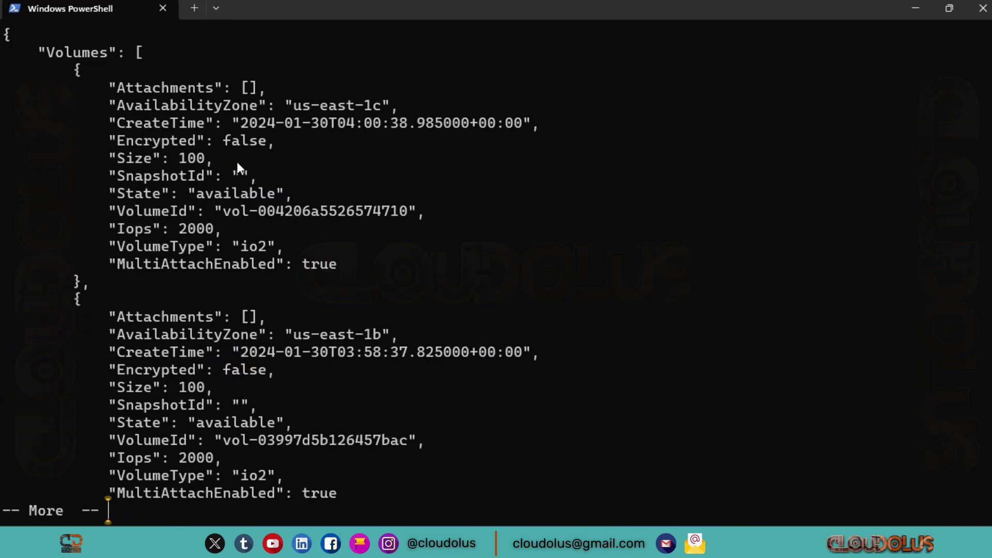
key("Return")
key("Return")
key("Return")
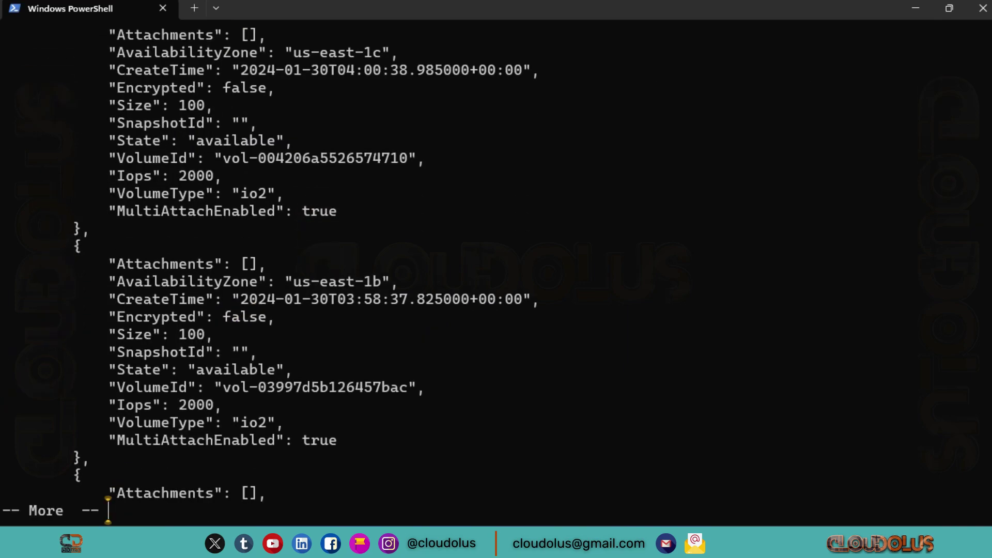
scroll(304, 138, "down", 3)
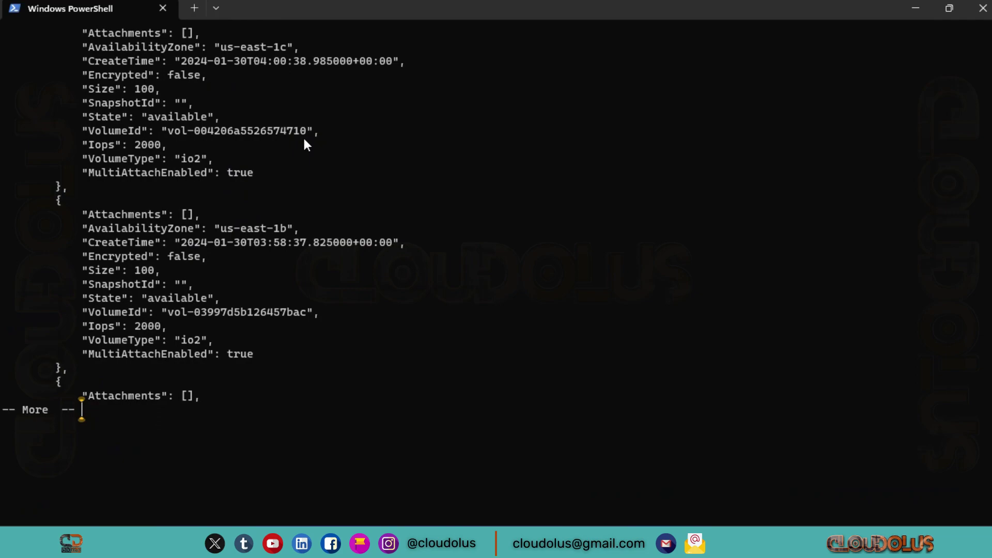
key("Return")
key("Return")
key("Return")
key("Return")
key("Return")
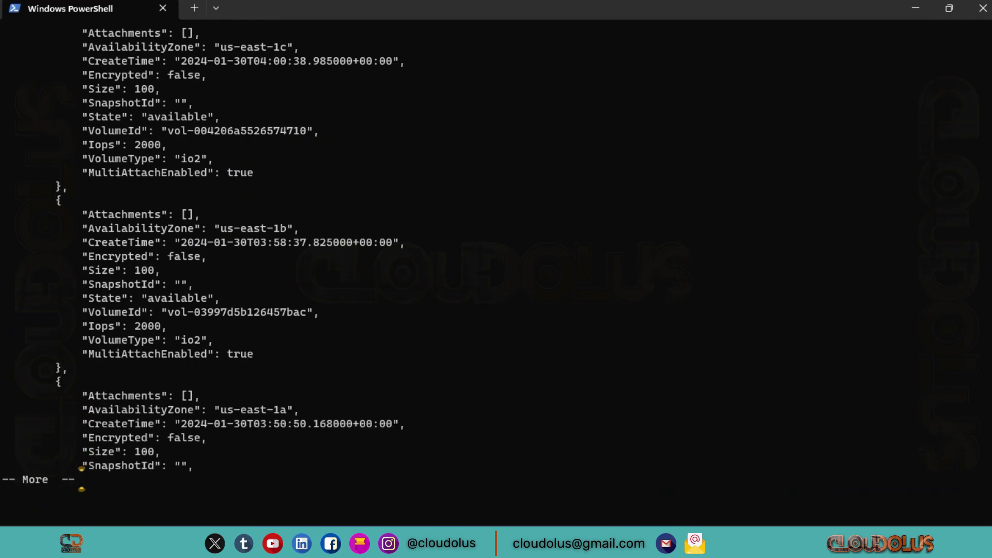
key("Return")
key("Return")
key("Return")
key("Return")
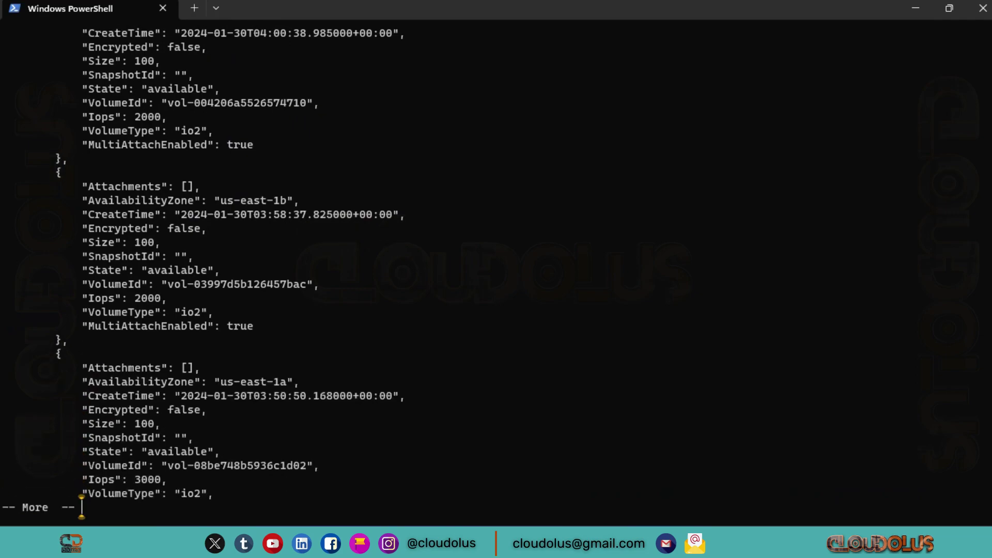
scroll(295, 197, "up", 2)
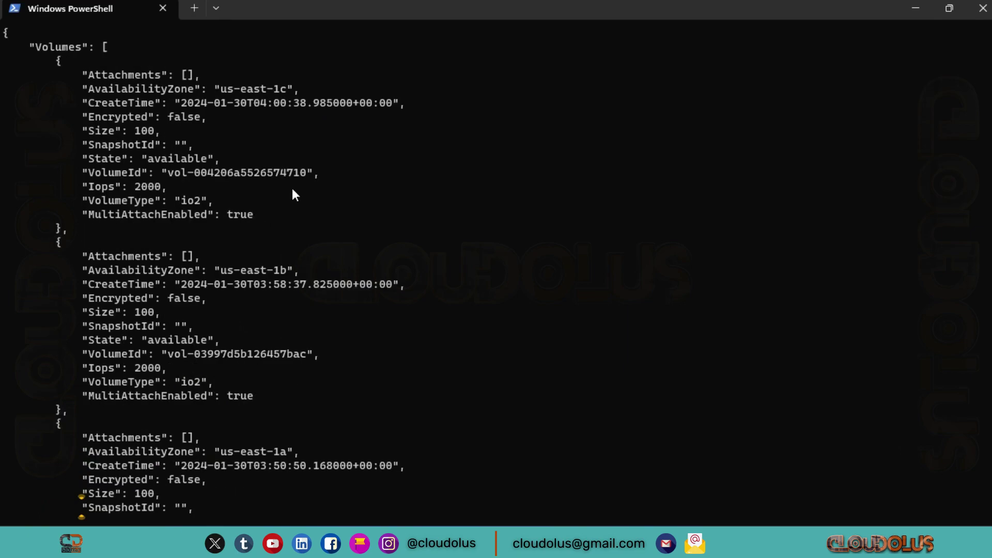
scroll(372, 192, "down", 2)
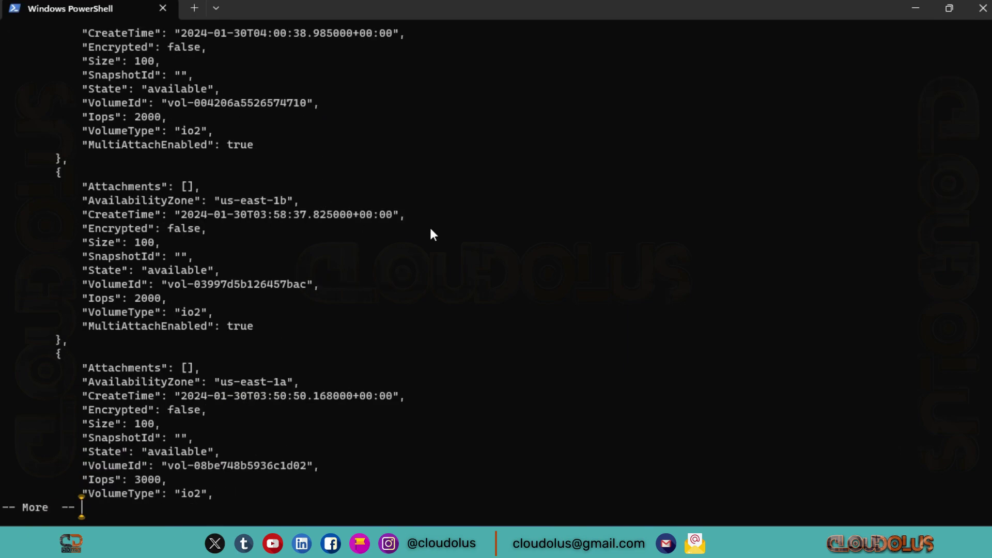
Return to the EC2 console in the browser, refresh the Volumes list and examine all columns, including Multi-Attach
left_click(915, 8)
left_click(915, 8)
left_click(725, 323)
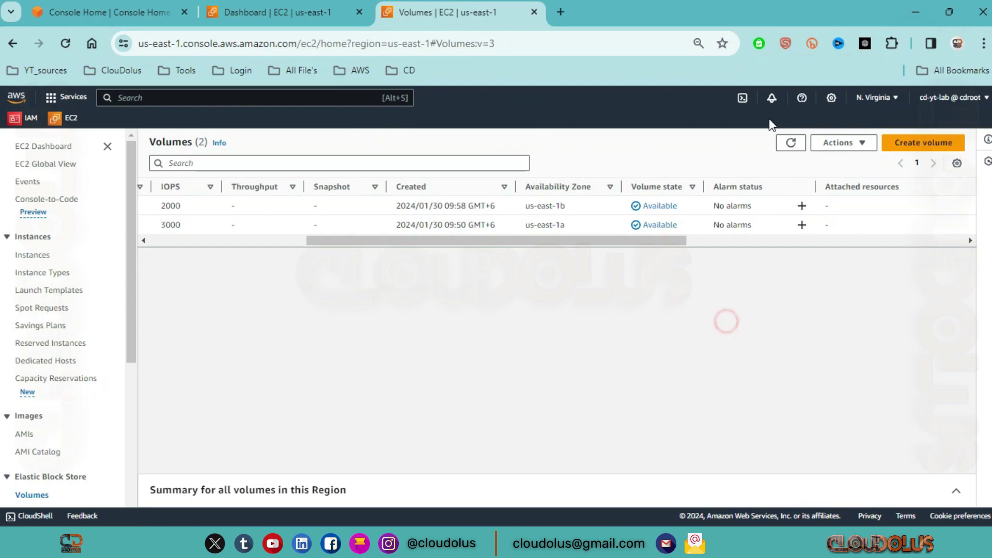
left_click(793, 142)
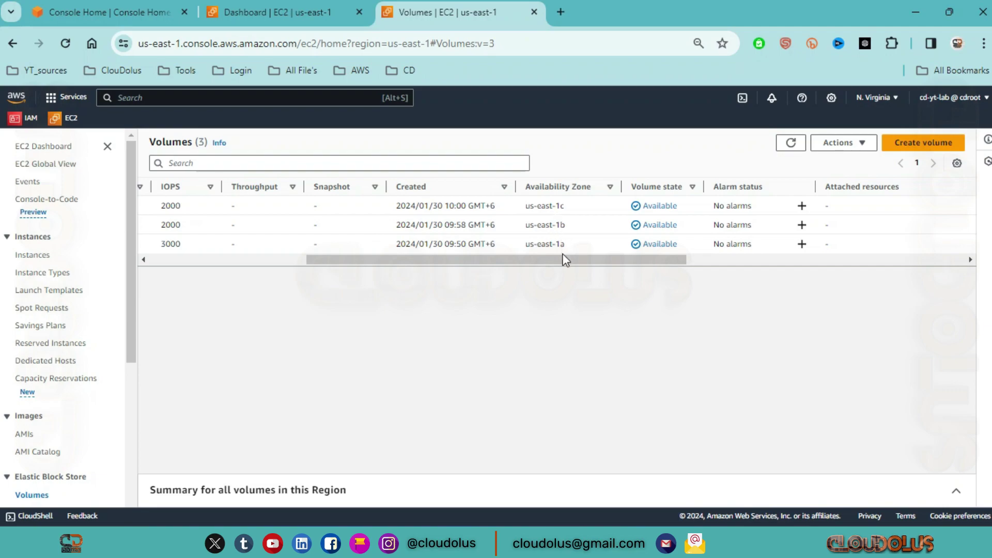
left_click_drag(566, 259, 984, 279)
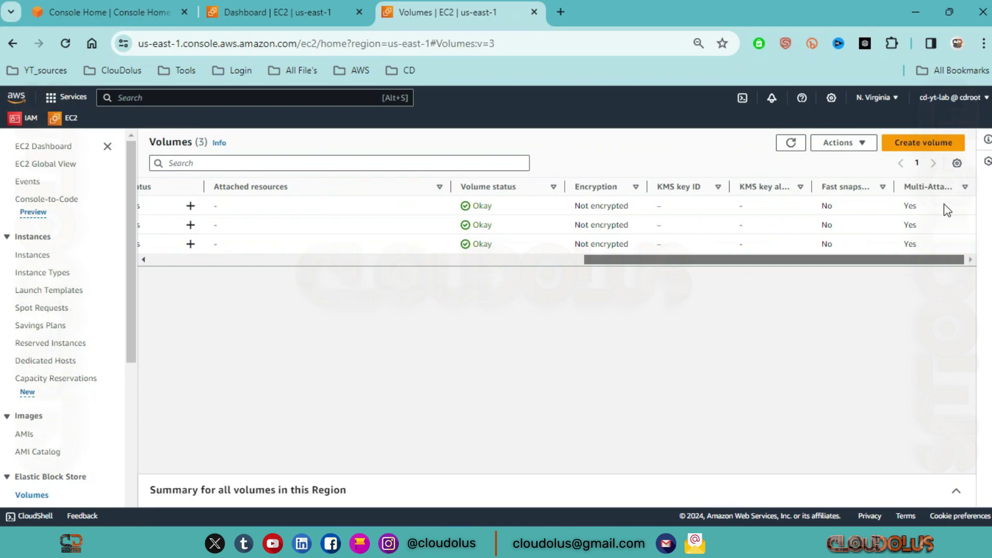
left_click_drag(904, 264, 354, 291)
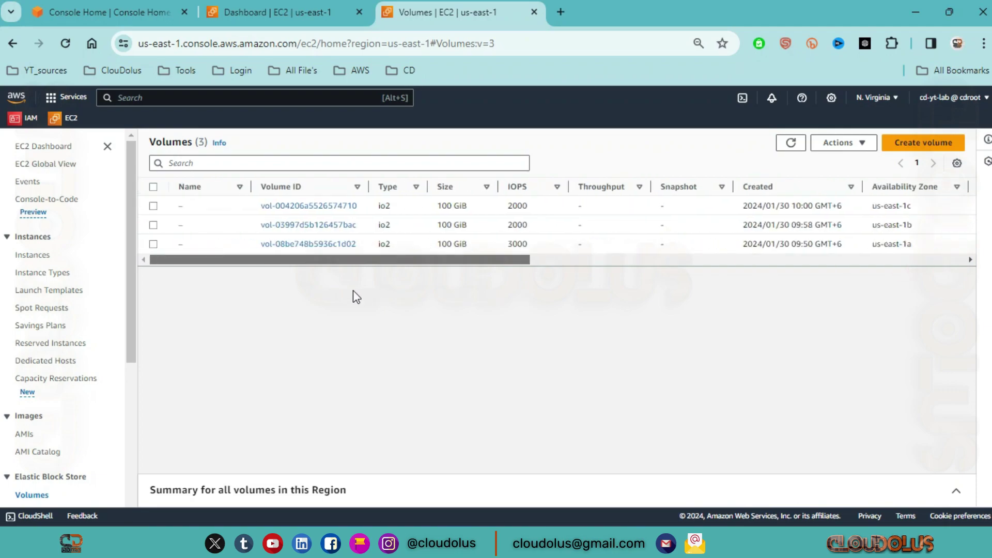